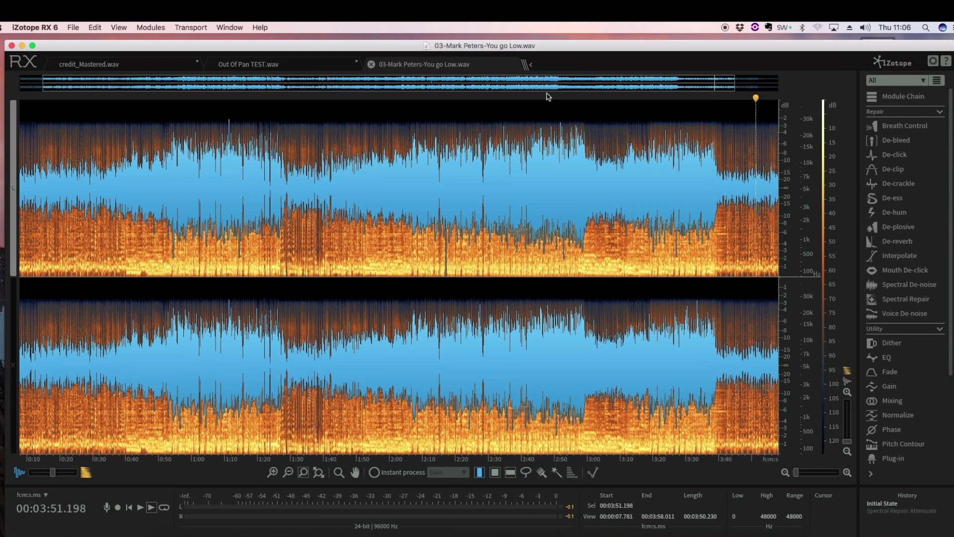
- View credit_Mastered.wav as spectrogram only, and blend the waveform back in semi-transparently over the spectrogram
left_click(145, 66)
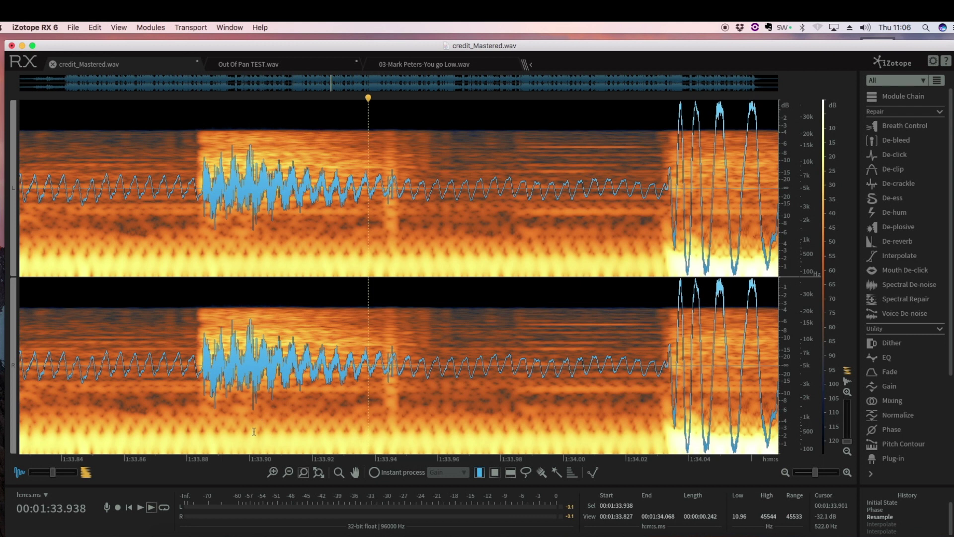
left_click_drag(53, 473, 74, 472)
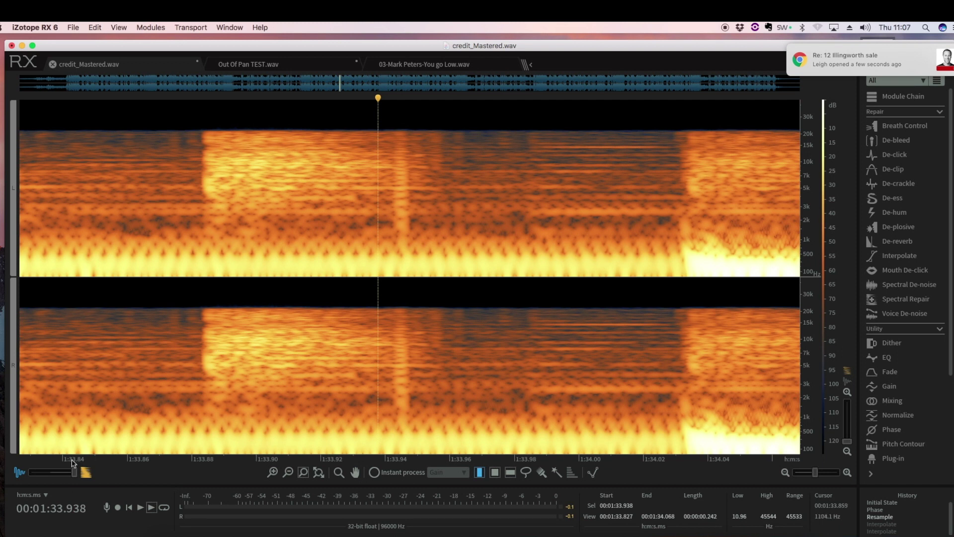
left_click(86, 473)
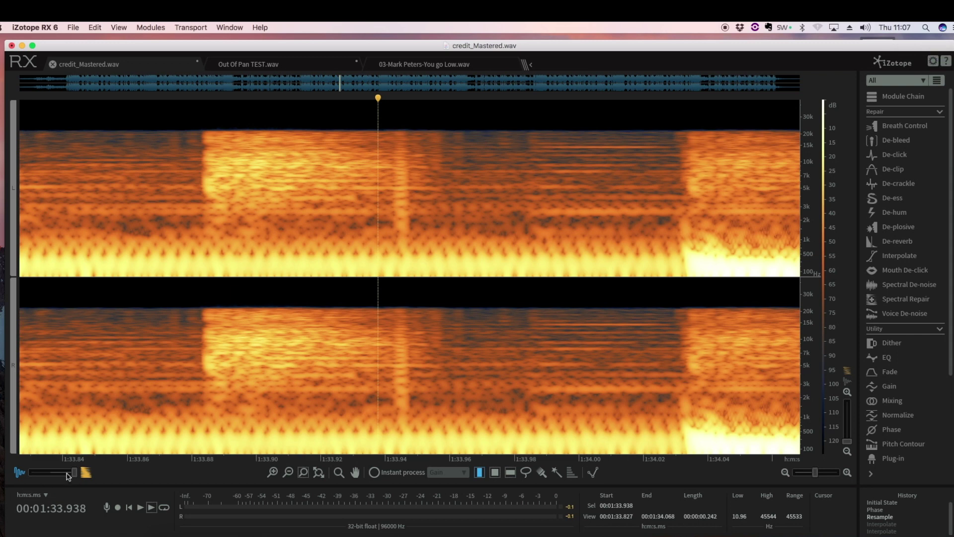
left_click_drag(73, 475, 63, 475)
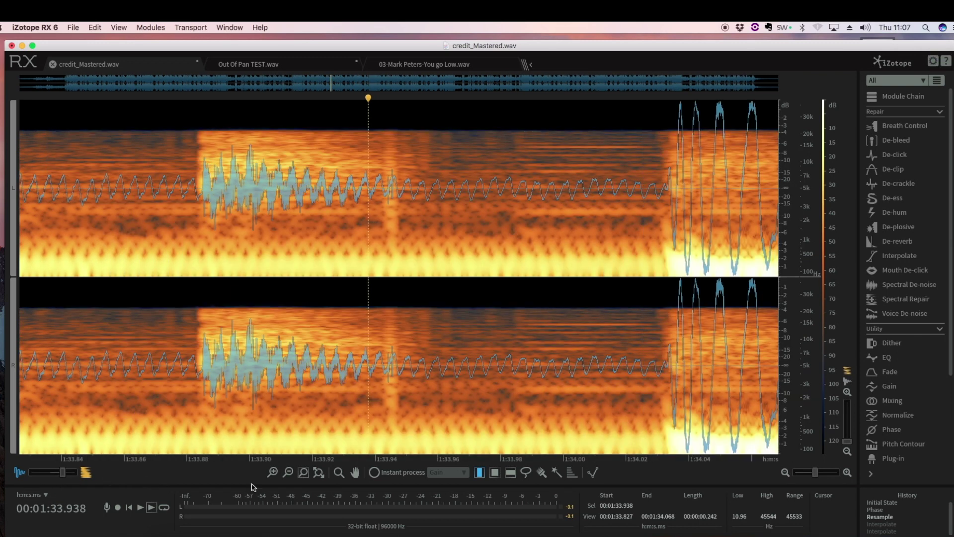
- Show the full length of credit_Mastered.wav as spectrogram only and compare it with the spectrogram of the "You go Low" file
left_click(288, 473)
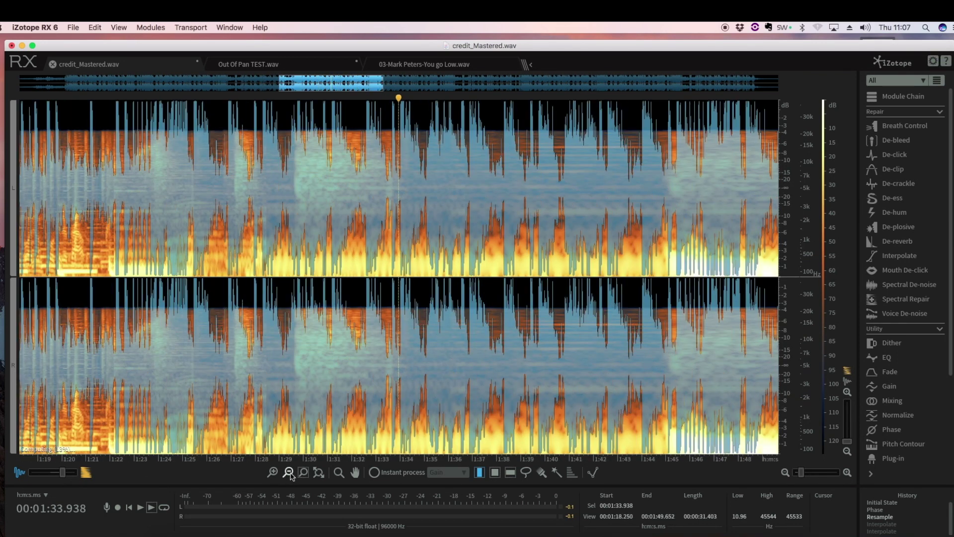
left_click(290, 474)
left_click_drag(63, 472, 86, 481)
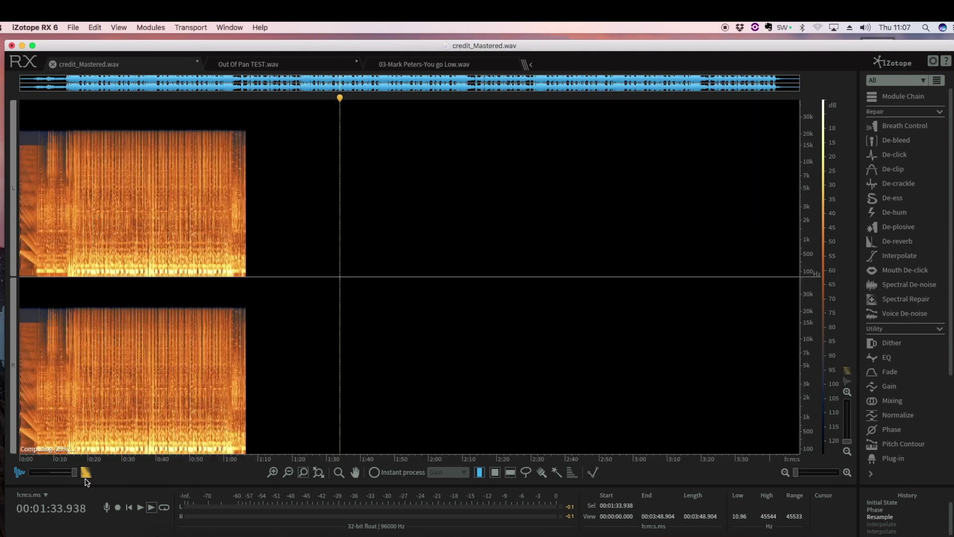
left_click(458, 64)
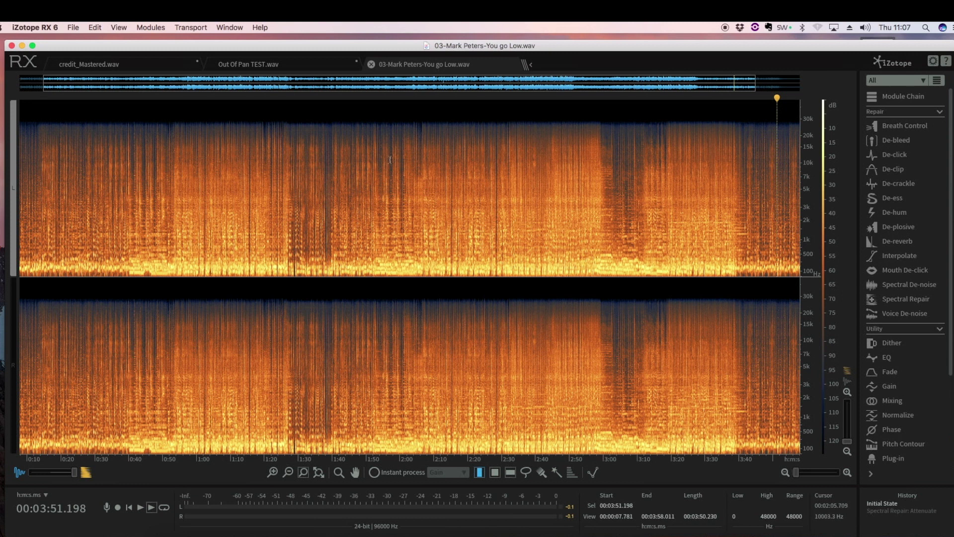
left_click(128, 67)
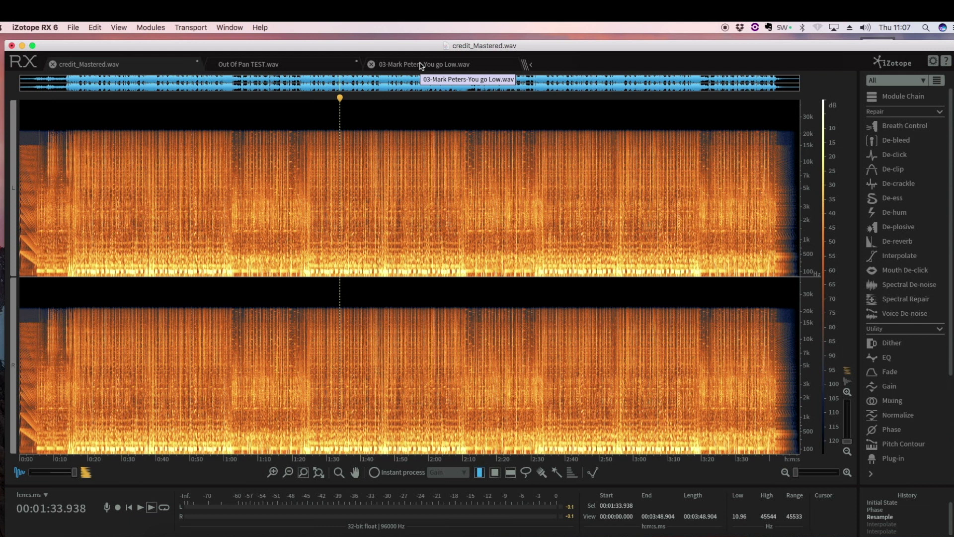
- Open Batch Processing and change its processing step from Phase to Resample
left_click(193, 29)
mouse_move(244, 29)
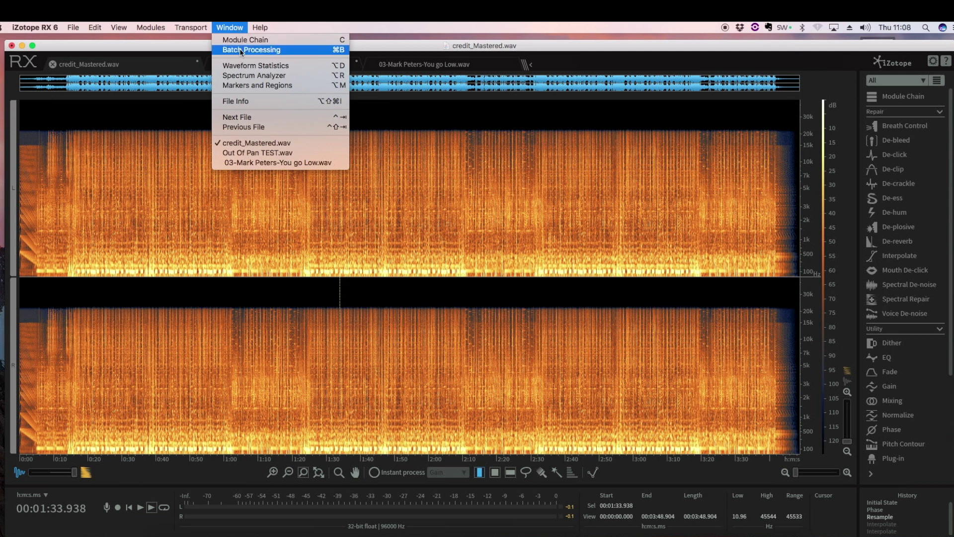
left_click(240, 50)
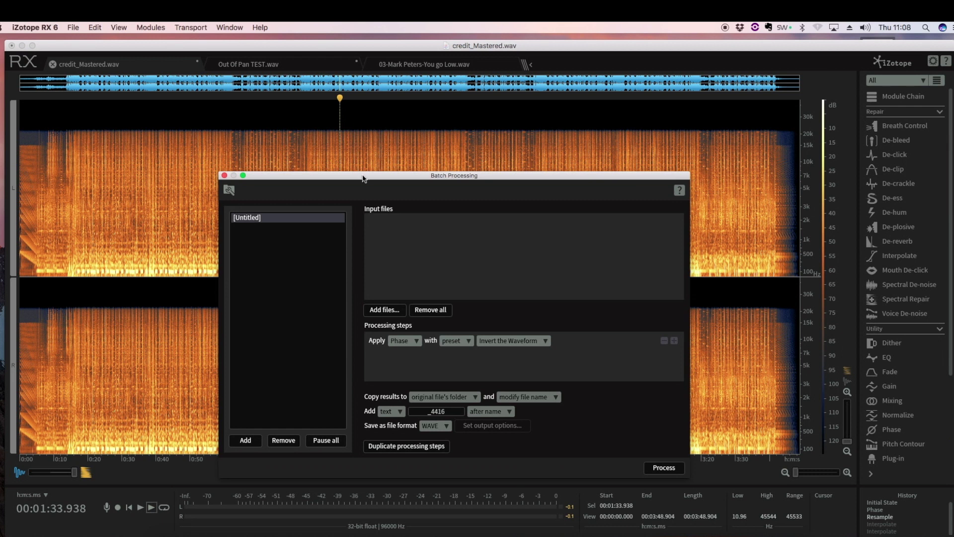
left_click_drag(361, 171, 340, 92)
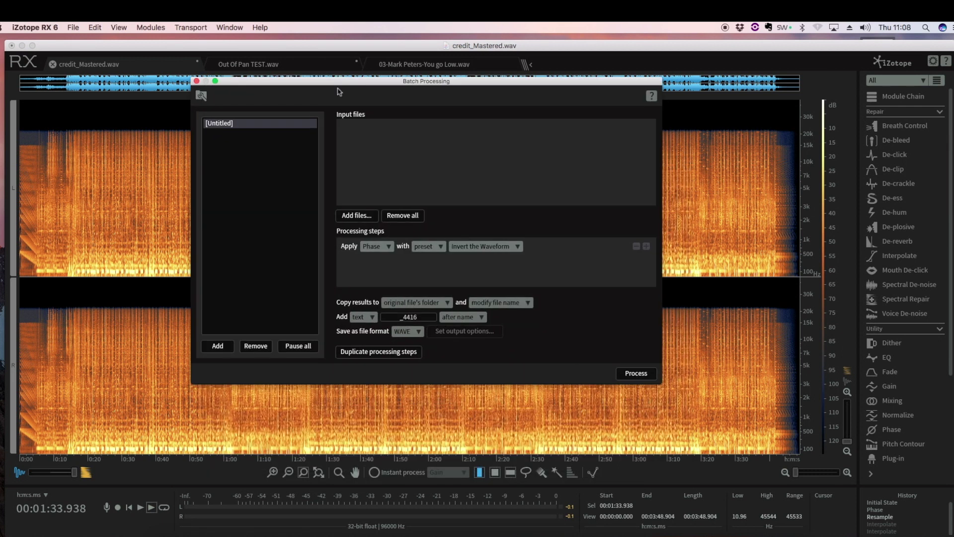
left_click(377, 246)
left_click(387, 324)
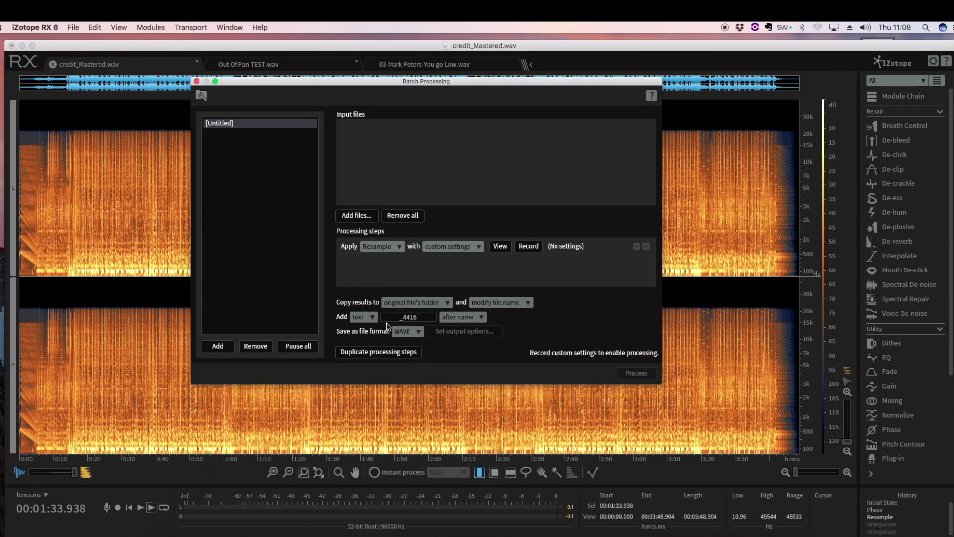
- Try the 48 kHz - Video & DVD preset for the Resample step and return it to custom settings
left_click(480, 246)
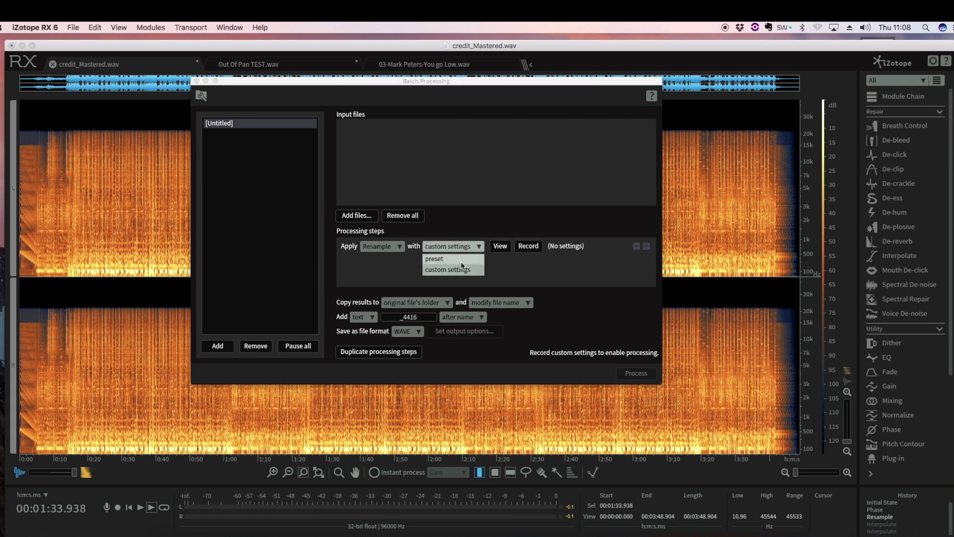
left_click(456, 258)
left_click(492, 247)
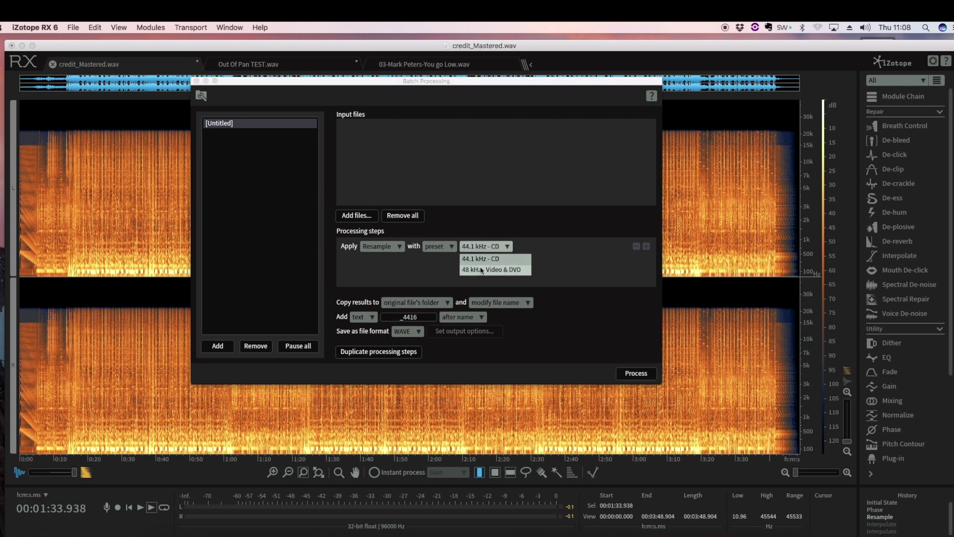
left_click(481, 269)
left_click(439, 247)
left_click(451, 271)
- View the Resample step's custom settings, including the new sampling rate, and close the Resample and Batch Processing windows
left_click(498, 249)
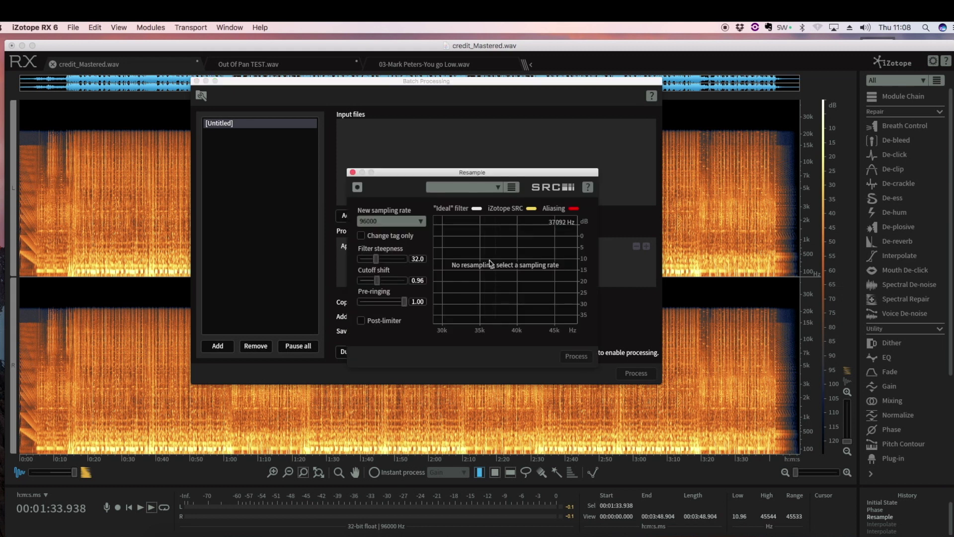
left_click(407, 224)
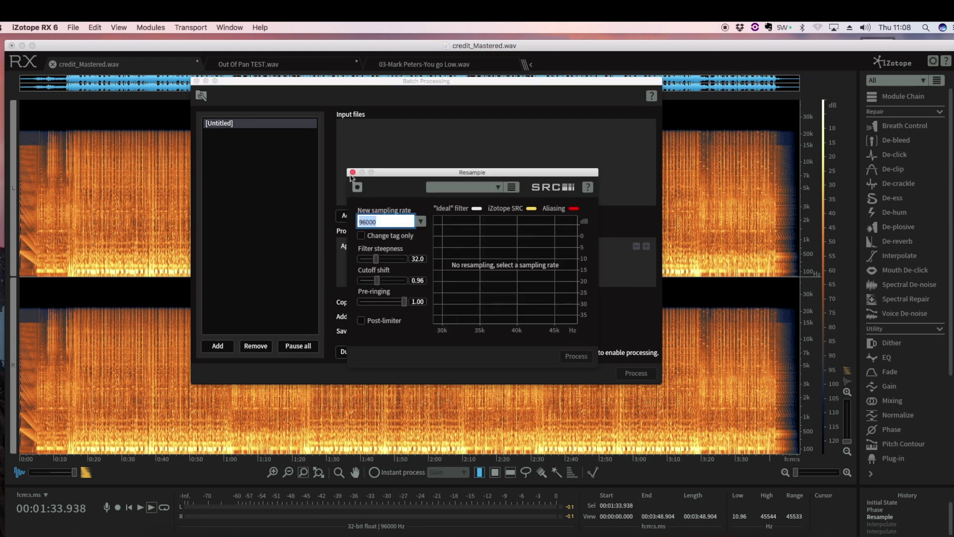
left_click(353, 172)
left_click(197, 82)
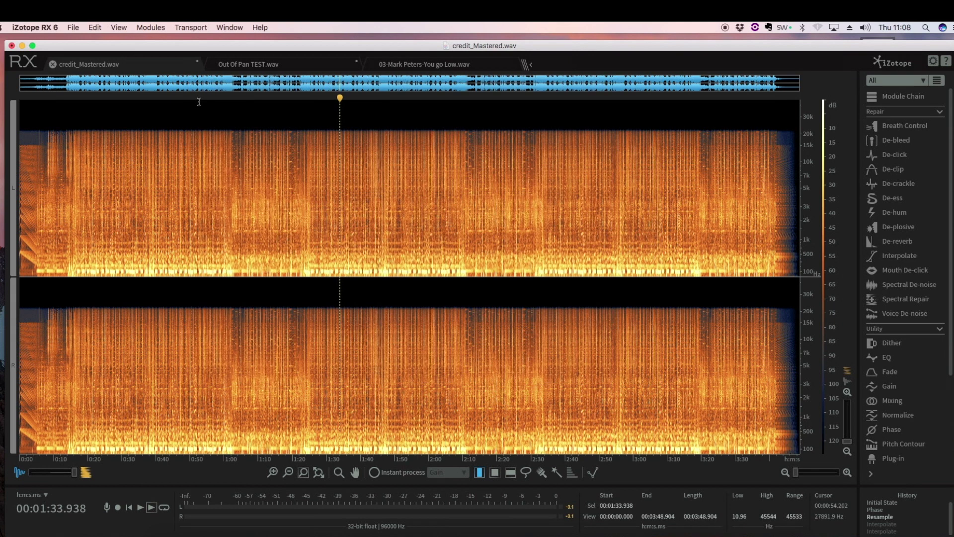
- Switch to the "You go Low" file and blend its waveform semi-transparently over the spectrogram
left_click(275, 66)
left_click(169, 66)
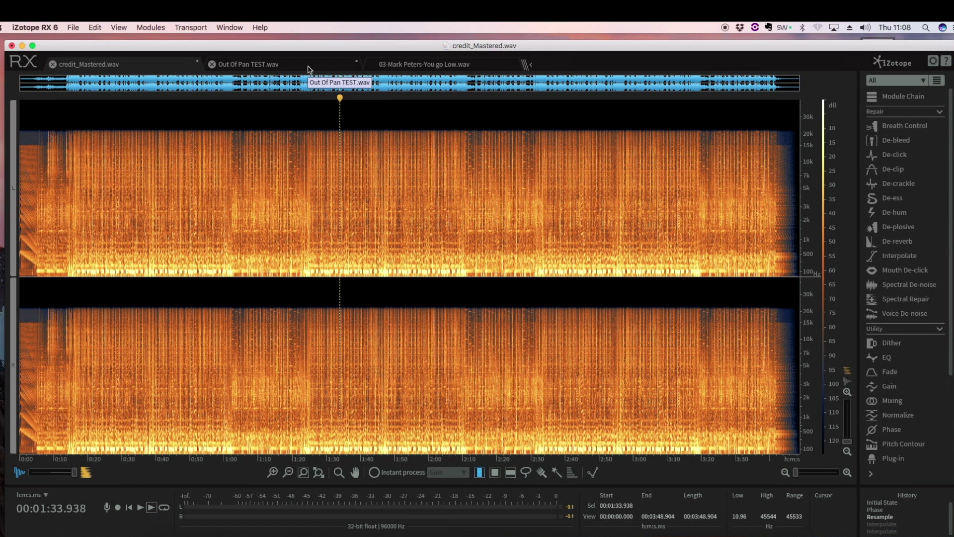
left_click(429, 67)
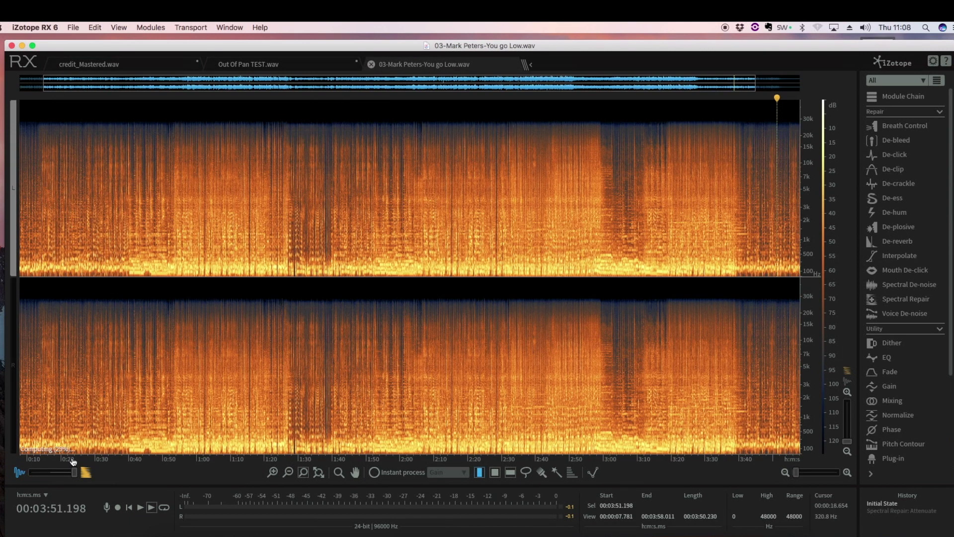
left_click_drag(73, 473, 62, 474)
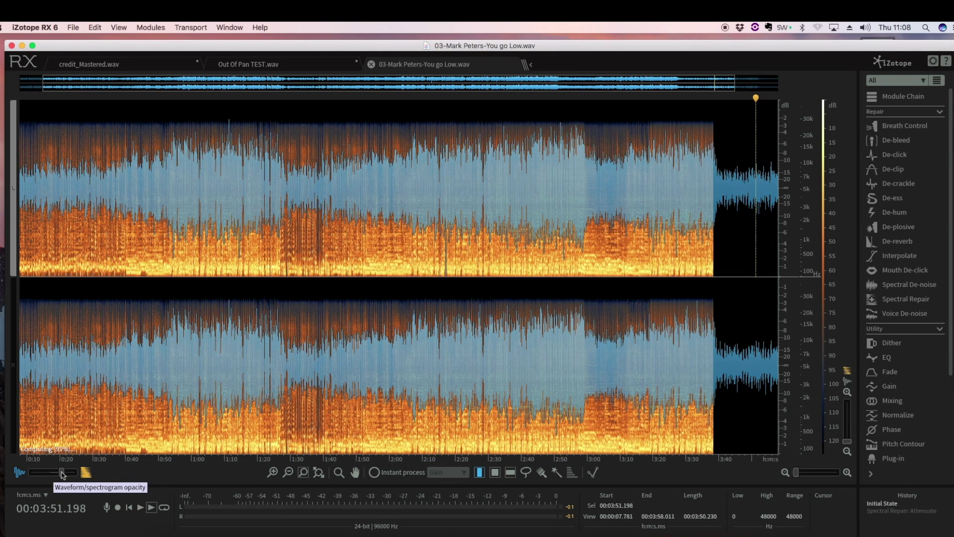
left_click_drag(59, 477, 57, 477)
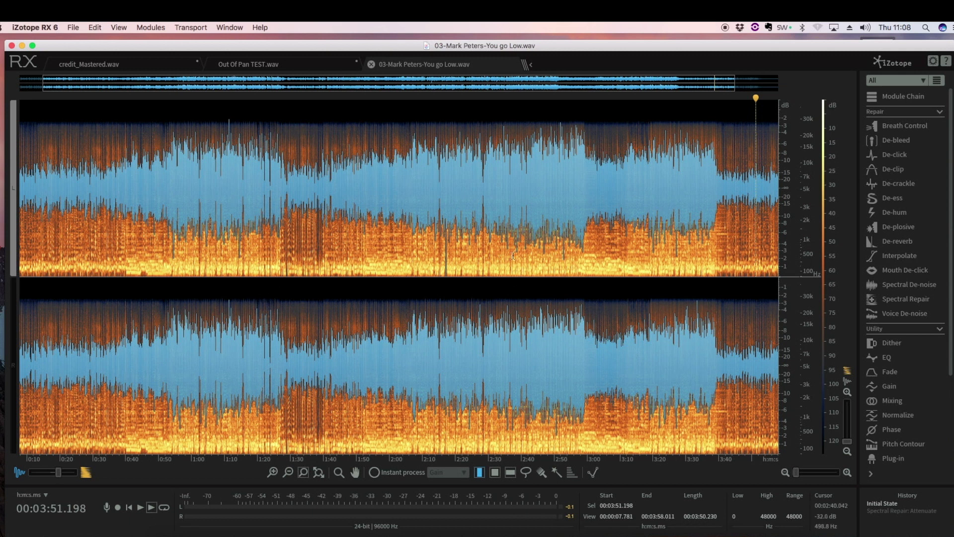
- Select about 7 seconds around the downward spike in the upper channel, show only the waveform, and magnify that area
left_click_drag(439, 255, 463, 259)
left_click_drag(59, 473, 32, 467)
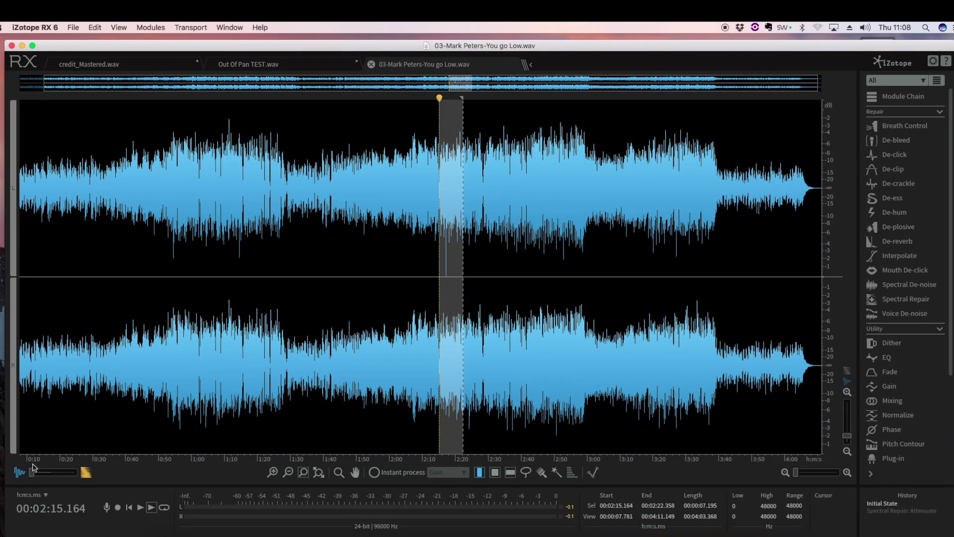
left_click(272, 473)
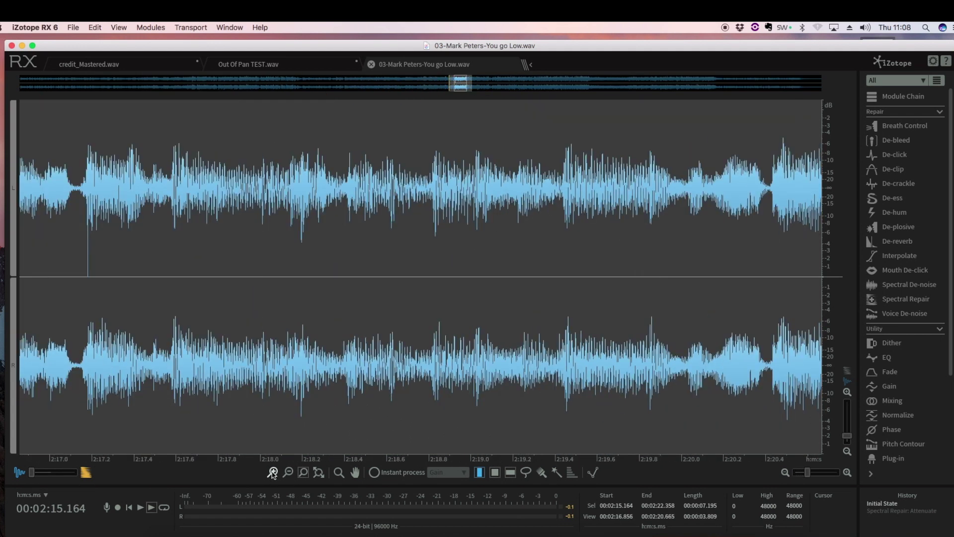
- Select about 0.19 seconds around the spike, from about 2:17.104 to 2:17.295, and magnify it
left_click(121, 241)
left_click(79, 228)
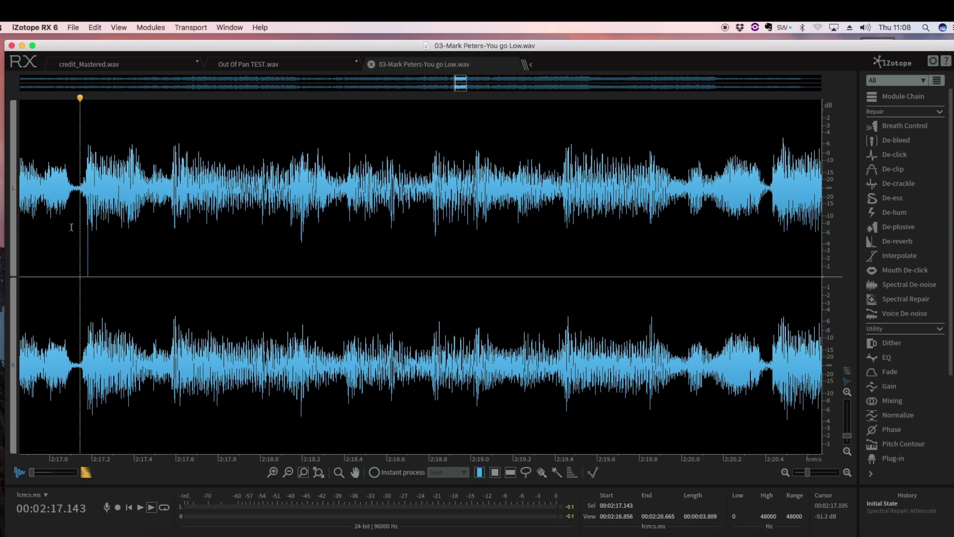
left_click_drag(72, 227, 122, 286)
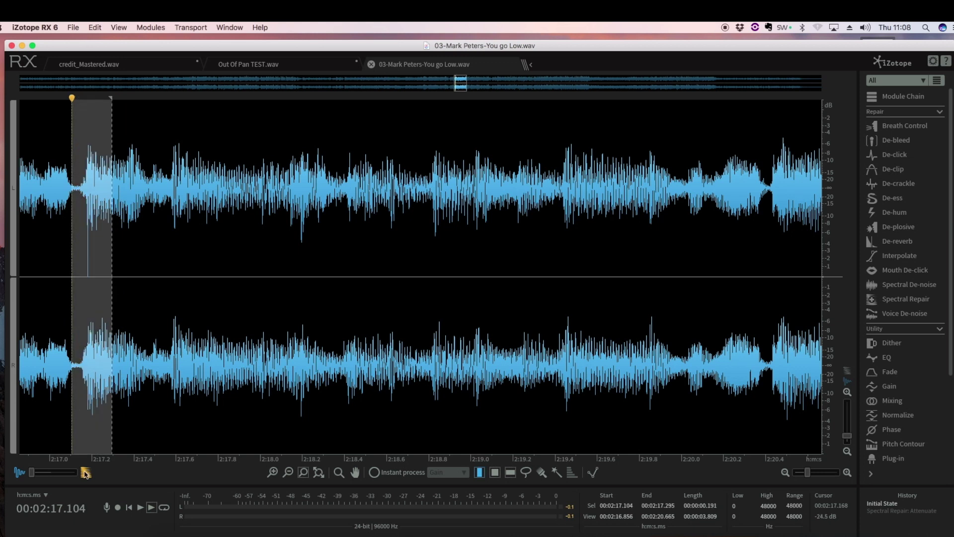
left_click(272, 473)
left_click(272, 473)
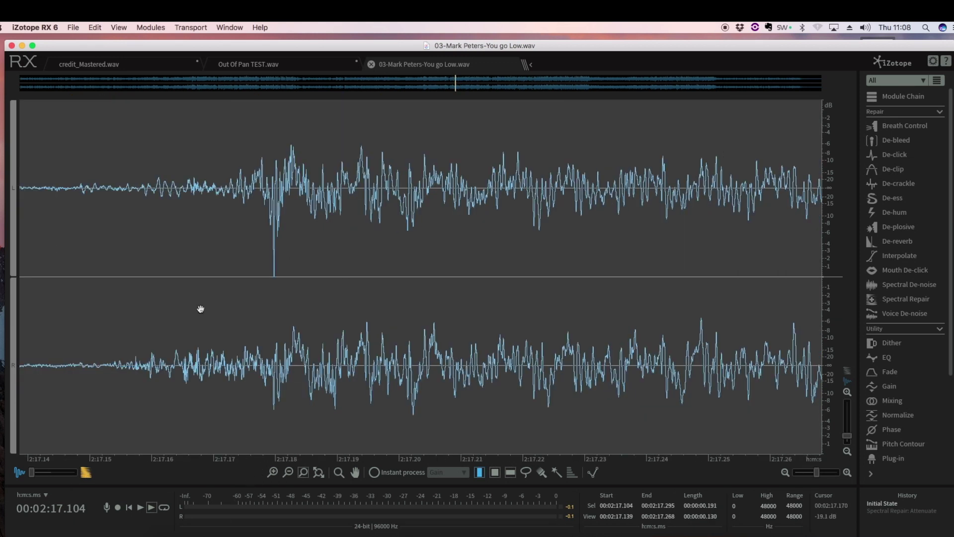
- Magnify the spike further and select just its single downward peak at about 2:17.180
left_click_drag(261, 219, 289, 256)
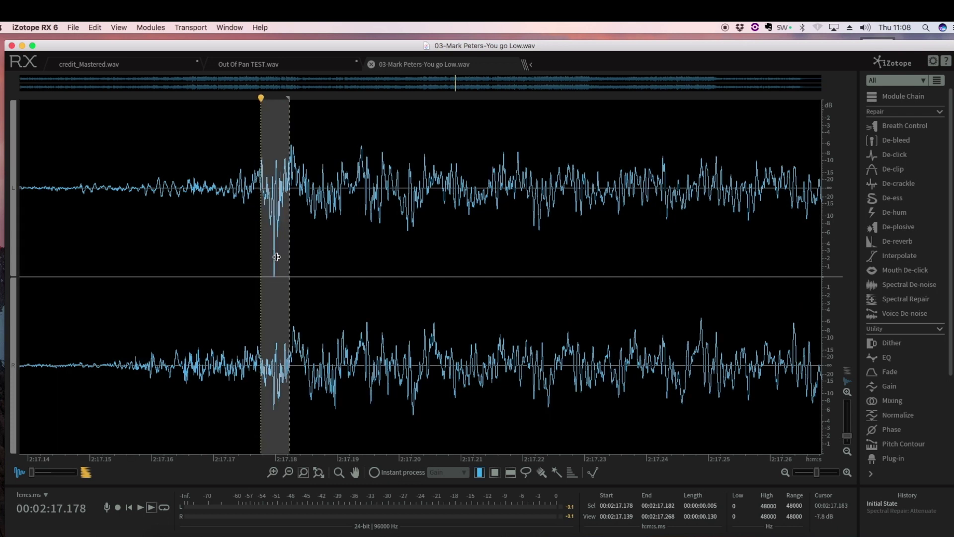
left_click(273, 472)
left_click(390, 269)
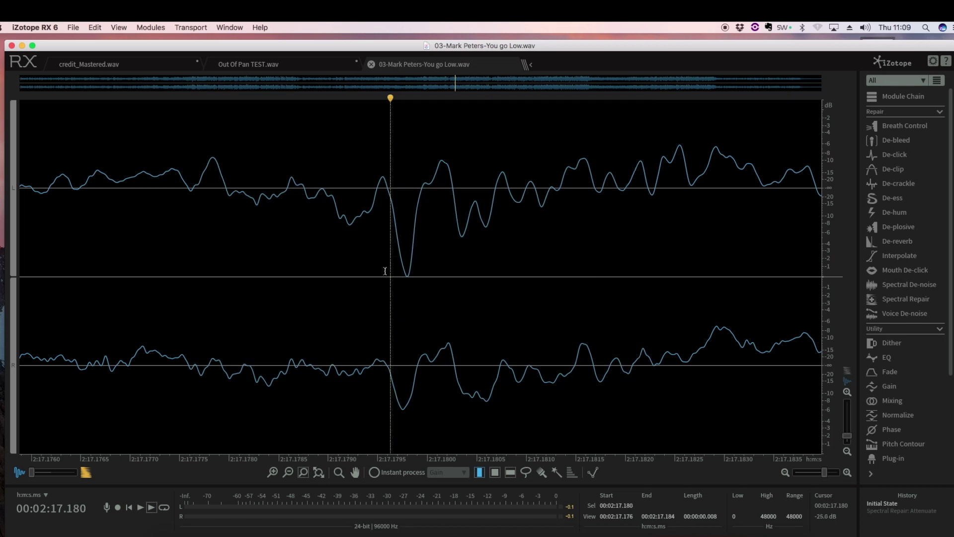
left_click_drag(387, 230, 428, 231)
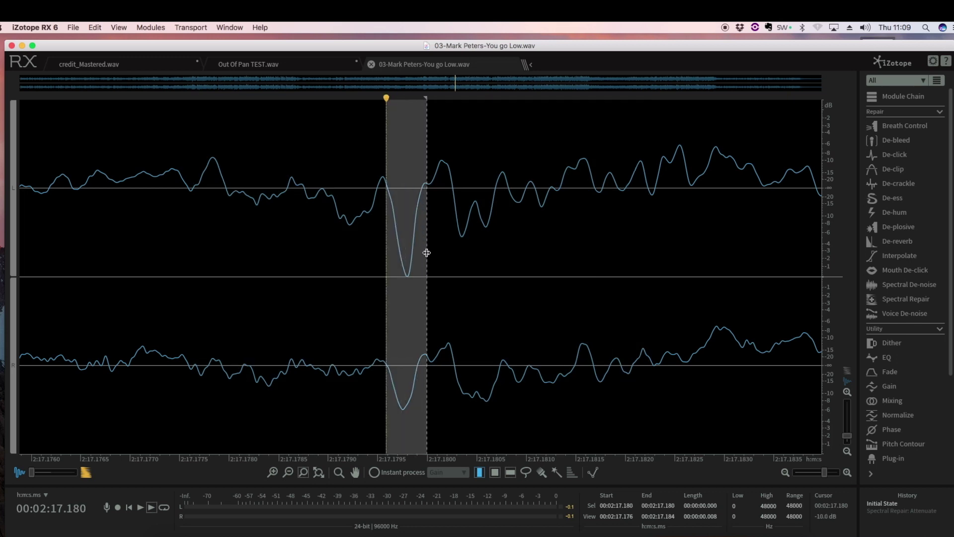
- Play the audio briefly from about 2:17.158, just before the spike
left_click(288, 472)
left_click(288, 472)
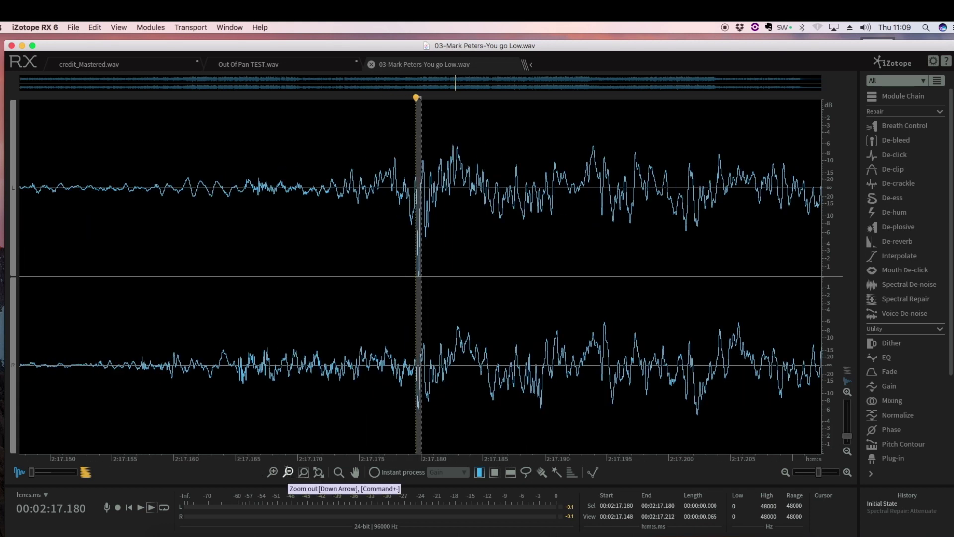
left_click(150, 234)
key("space")
key("space")
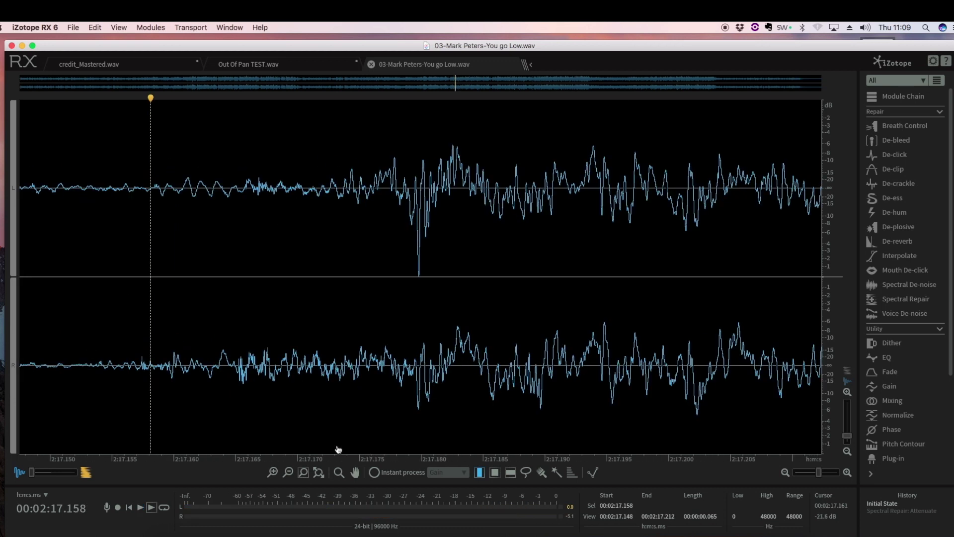
- Select the short region around the spike from about 2:17.176 to 2:17.184 and inspect its waveform closely
left_click(288, 473)
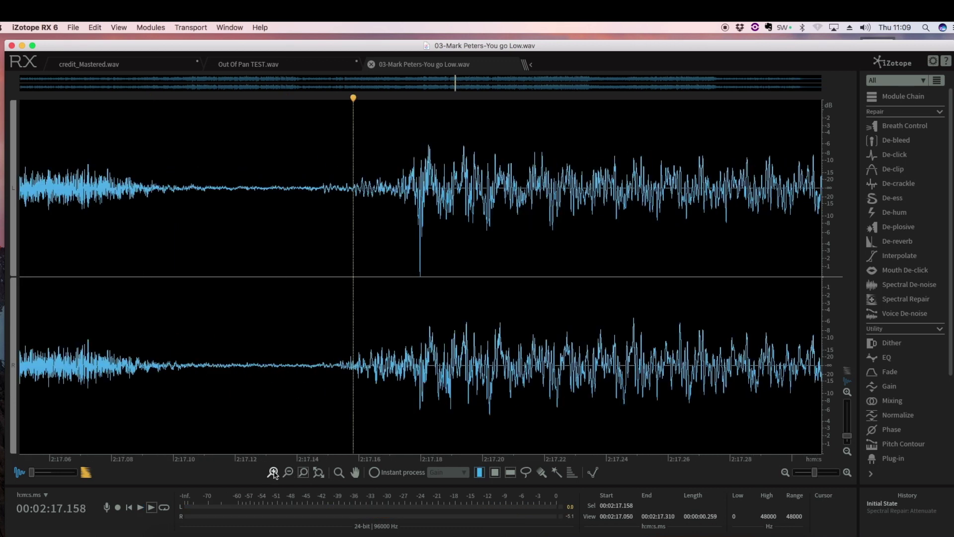
left_click_drag(409, 235, 433, 236)
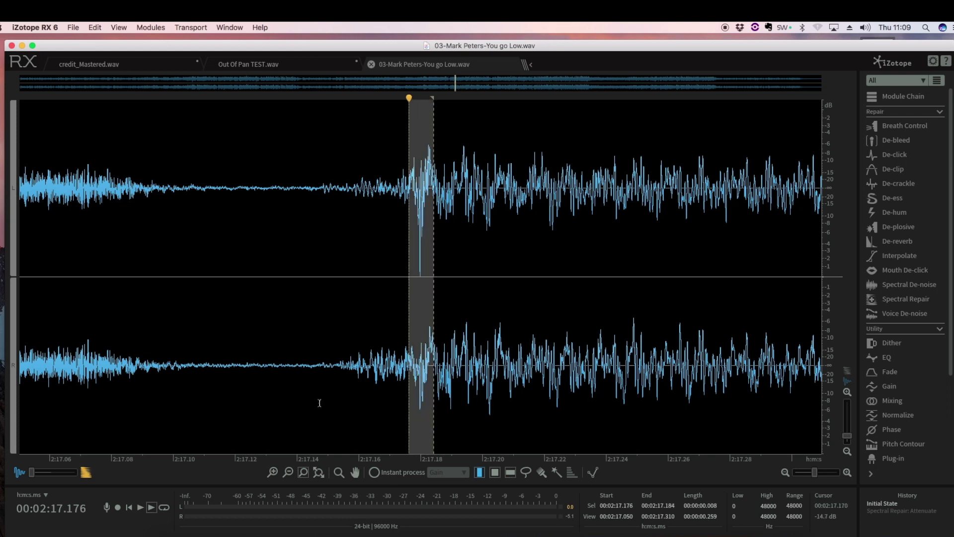
left_click(274, 472)
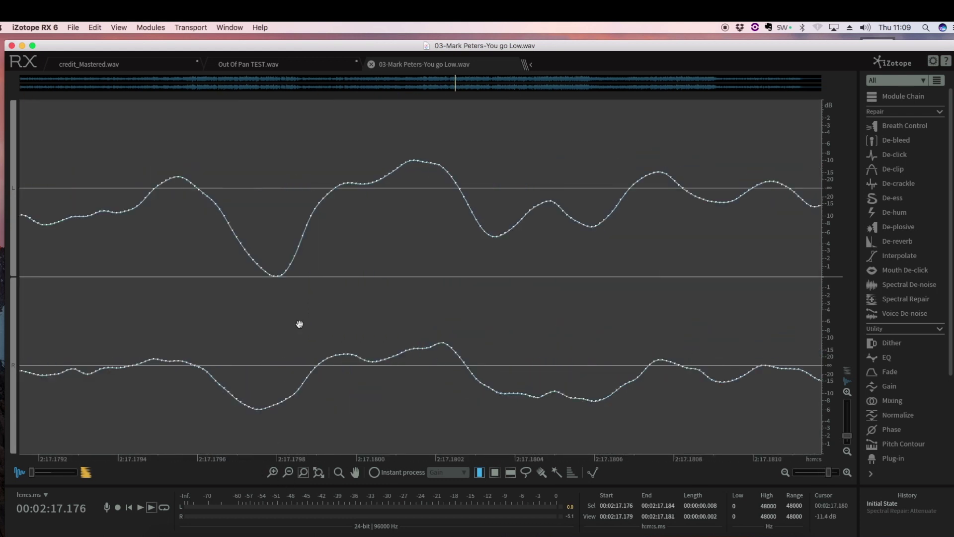
left_click(288, 472)
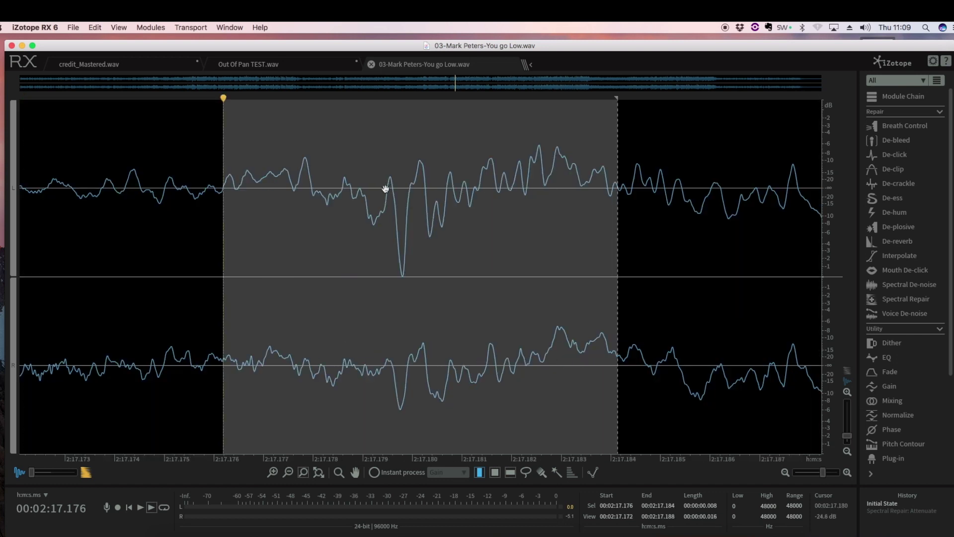
- Select the downward spike at about 2:17.180 in the left channel only and attenuate it with Spectral Repair's default settings
left_click_drag(388, 193, 416, 206)
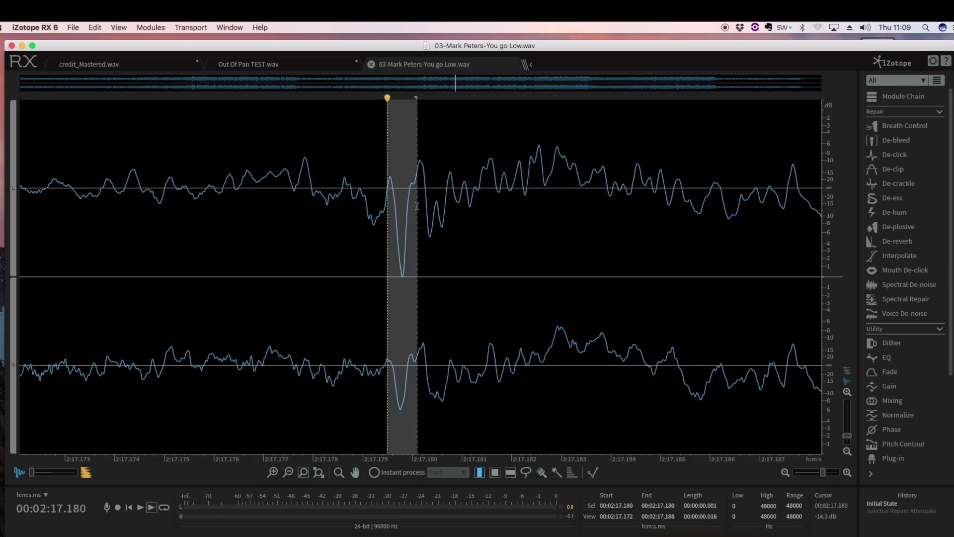
left_click(15, 266)
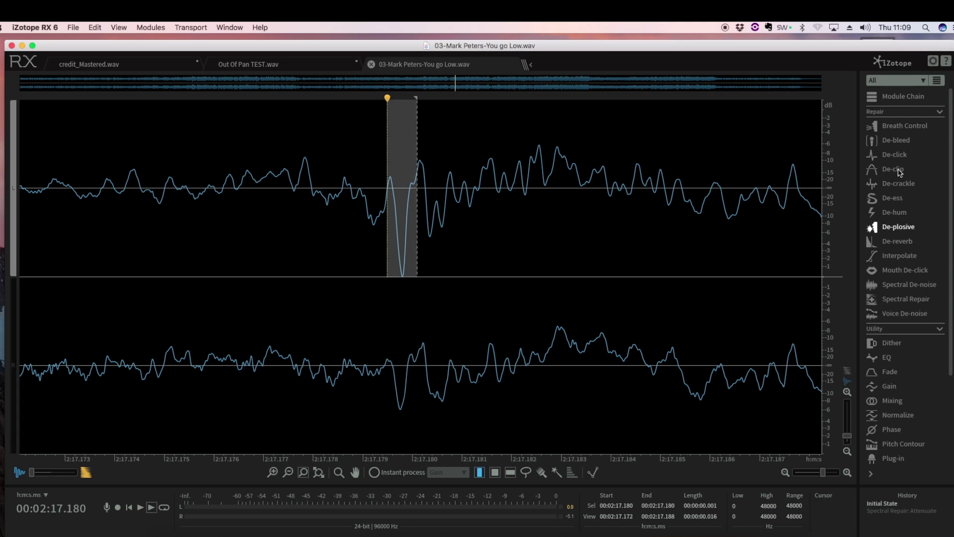
left_click(897, 304)
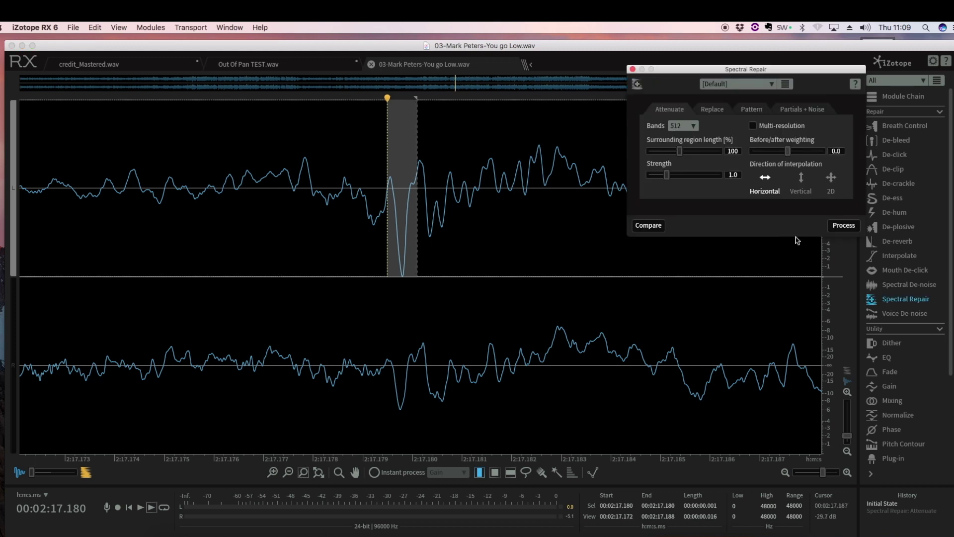
left_click(843, 227)
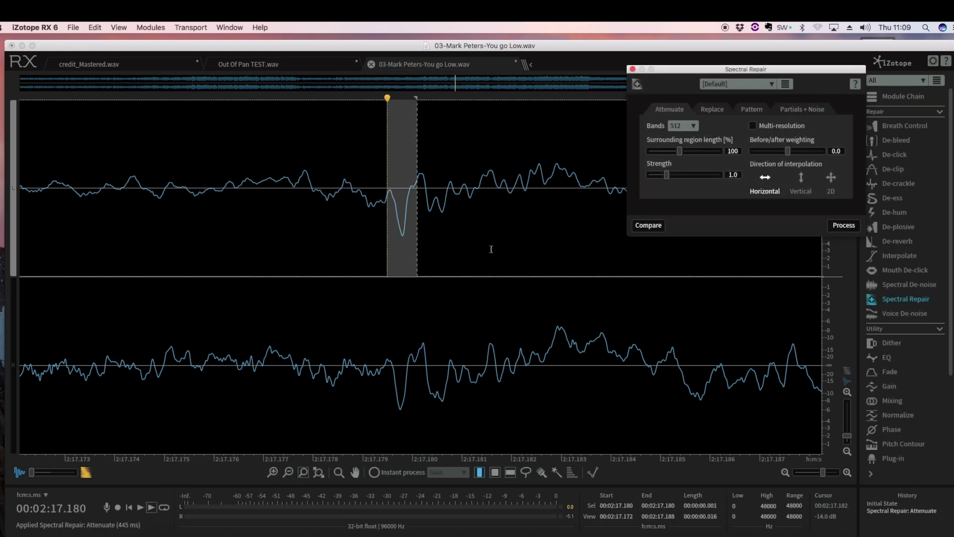
- Play the repaired passage from about 2:16.711 to check the sound around the former spike
left_click_drag(390, 199, 385, 212)
left_click(341, 216)
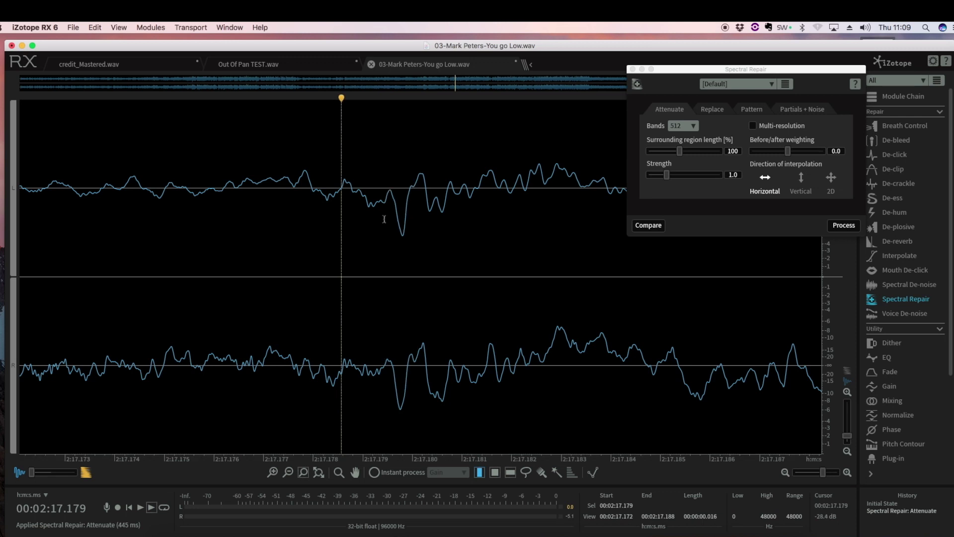
left_click(288, 472)
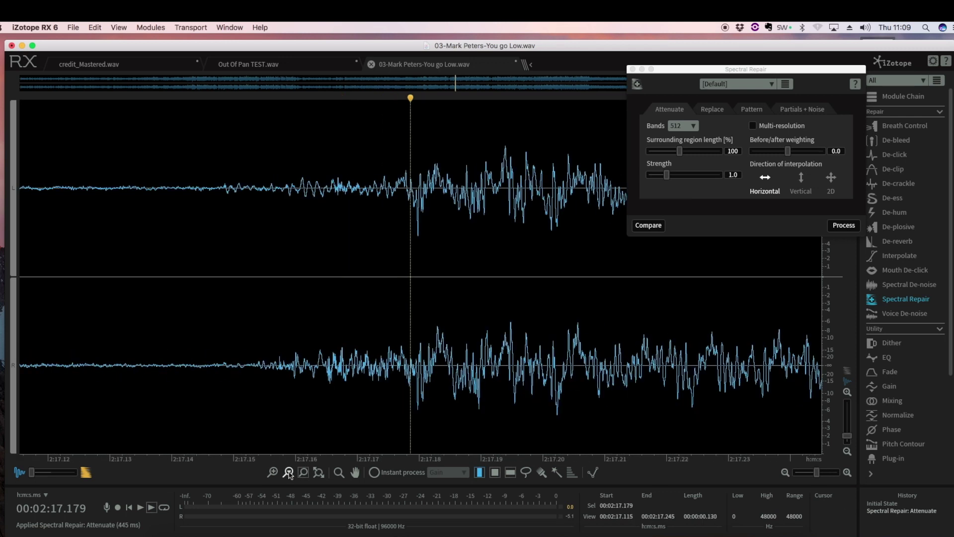
left_click(288, 472)
left_click(350, 219)
left_click(239, 219)
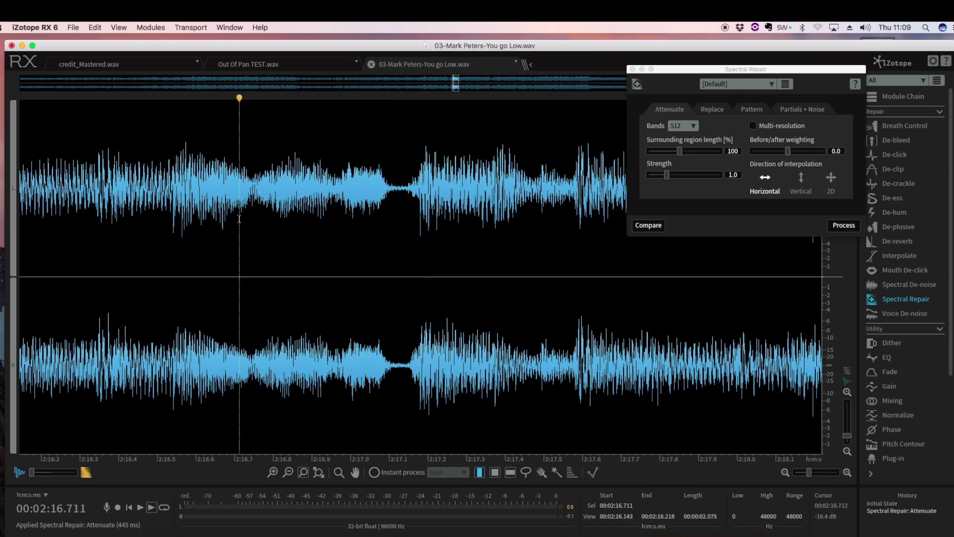
key("space")
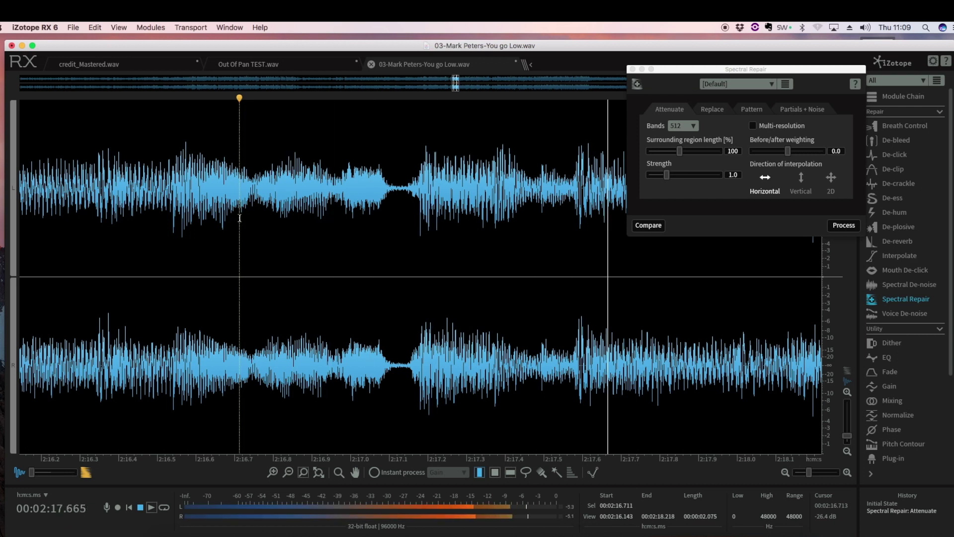
key("space")
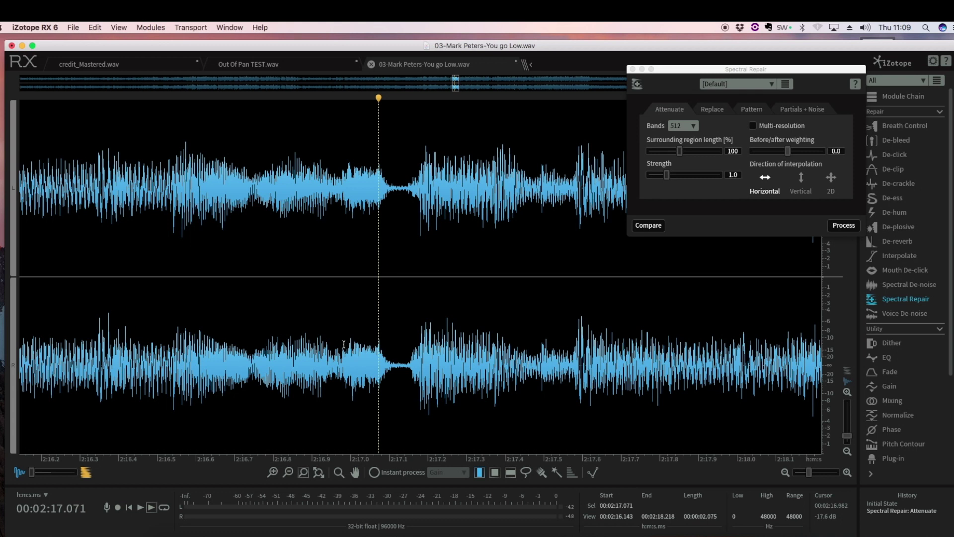
- Close Spectral Repair and show the full length of the "You go Low" file
left_click(633, 69)
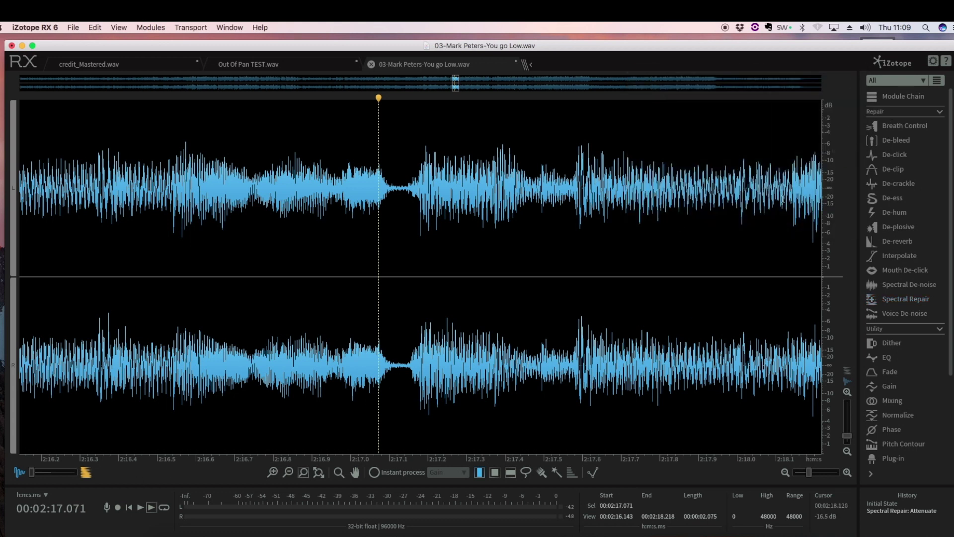
mouse_move(951, 158)
left_mouse_down()
mouse_move(948, 255)
mouse_move(946, 145)
left_mouse_up()
left_click(287, 472)
left_click(287, 472)
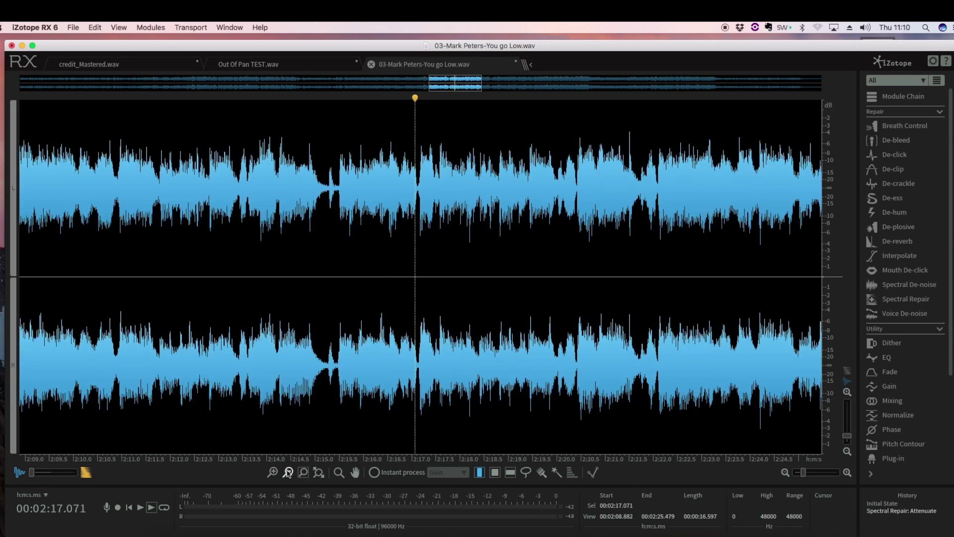
left_click(288, 473)
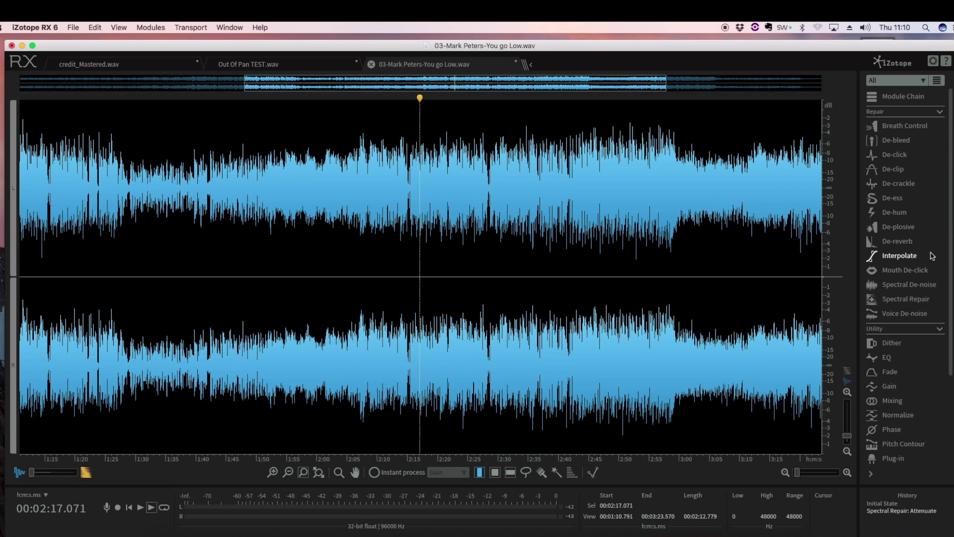
left_click(289, 475)
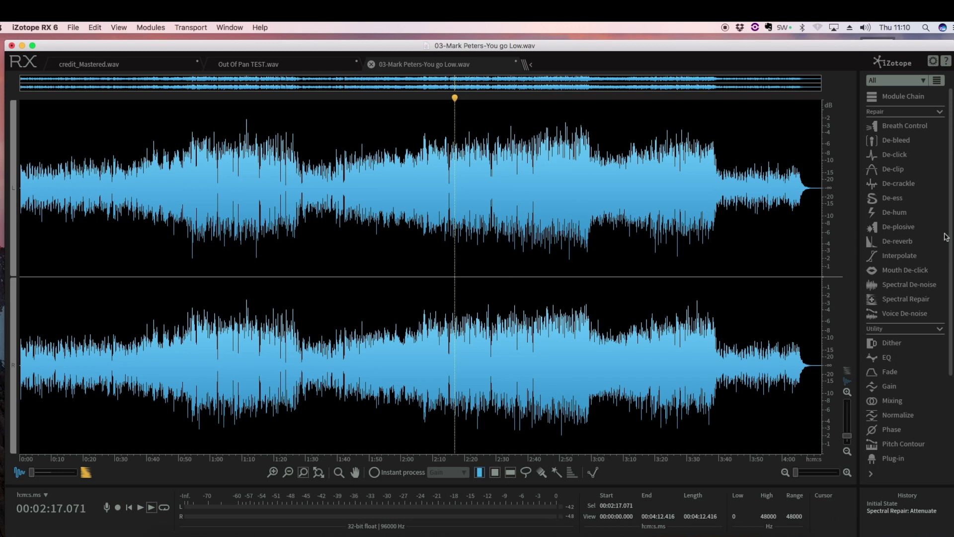
- Set the Dither module's new bit depth to 24 and close the module without processing
left_click_drag(951, 231, 951, 307)
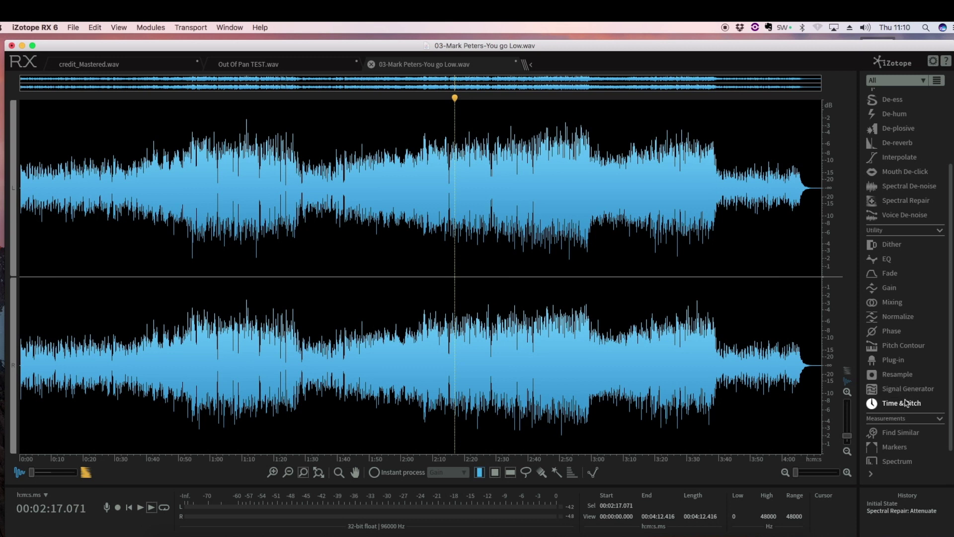
left_click(898, 249)
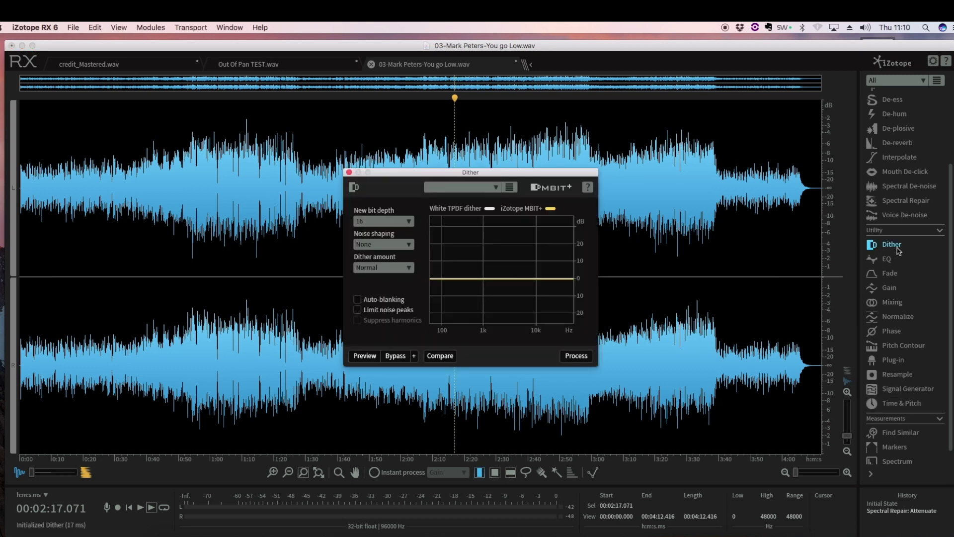
left_click(408, 222)
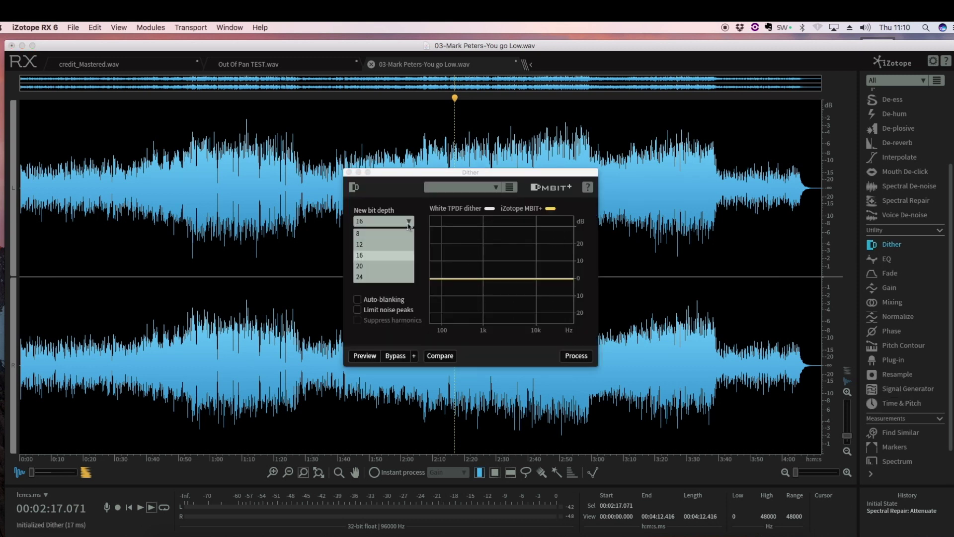
left_click(392, 277)
left_click(349, 172)
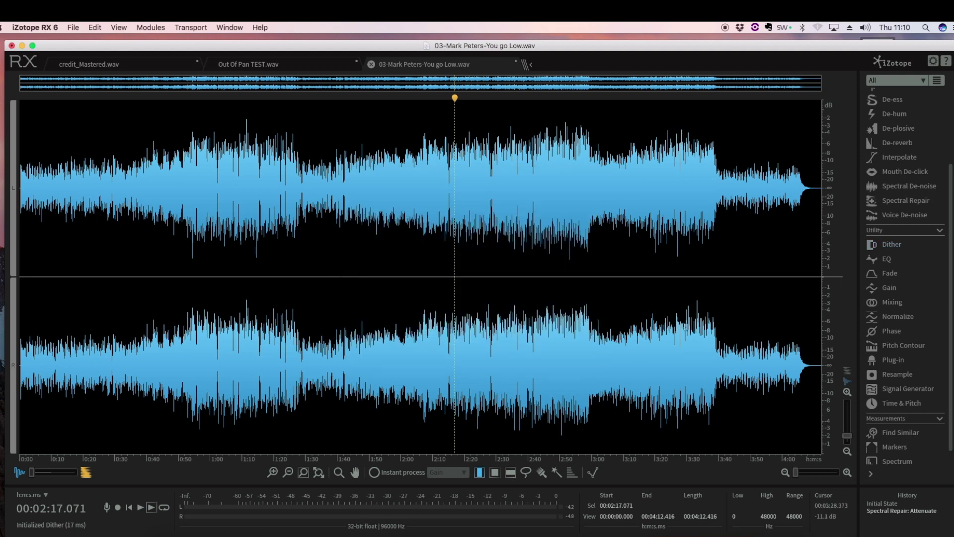
- Open the Resample module to look over its presets and sampling rate settings, and close it without processing
left_click(897, 374)
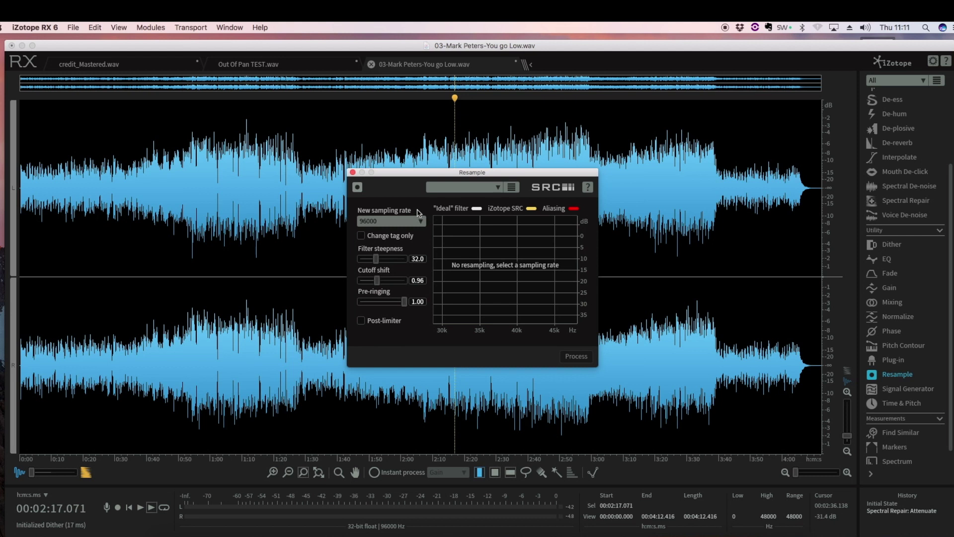
left_click(499, 187)
left_click(414, 194)
left_click_drag(951, 350, 947, 402)
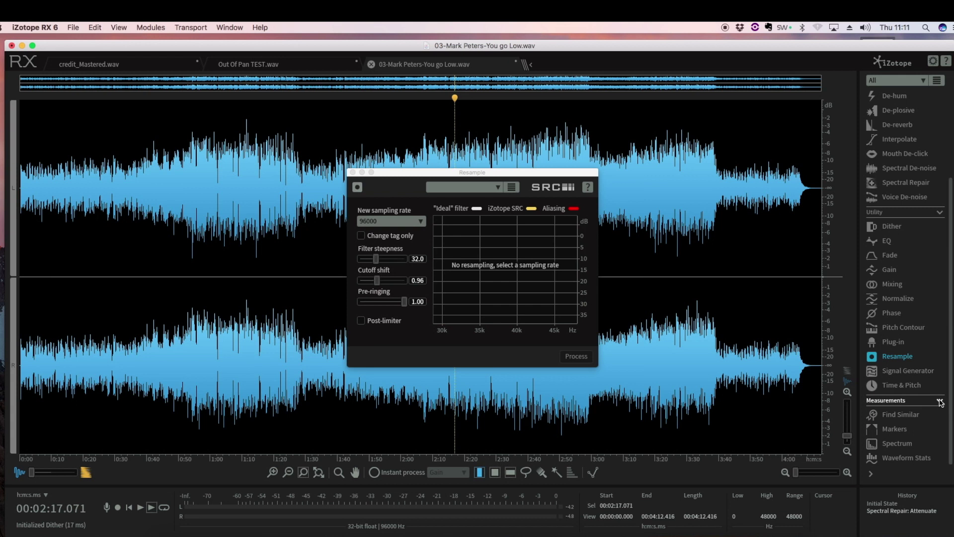
scroll(952, 340, "up", 2)
scroll(952, 340, "down", 2)
left_click(353, 172)
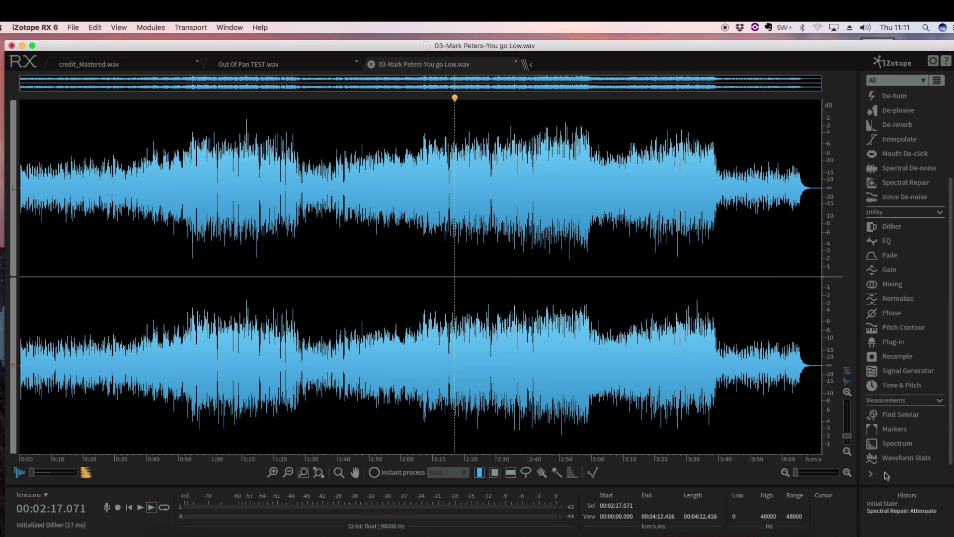
- Compute the waveform statistics for the entire "You go Low" file, keeping the statistics window near the middle of the waveform
left_click(899, 461)
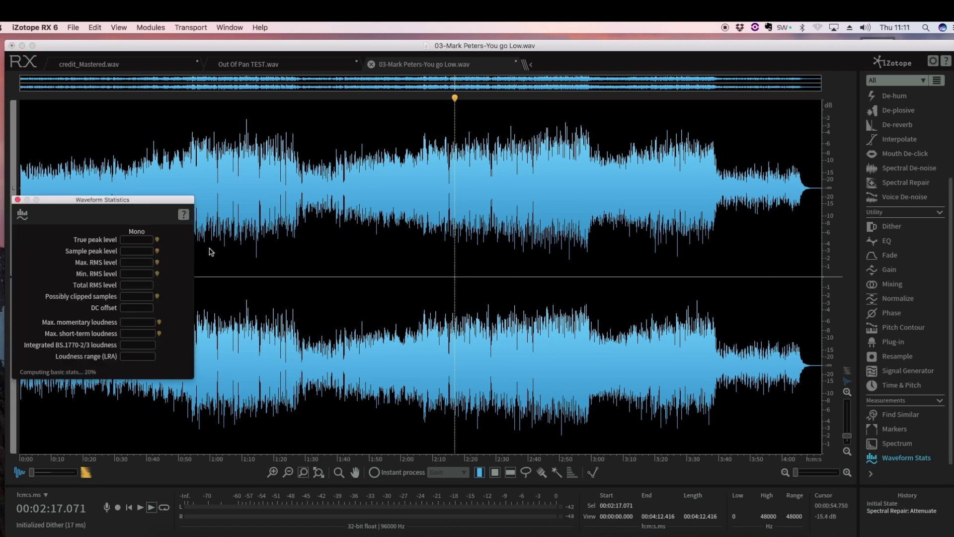
left_click_drag(127, 200, 486, 159)
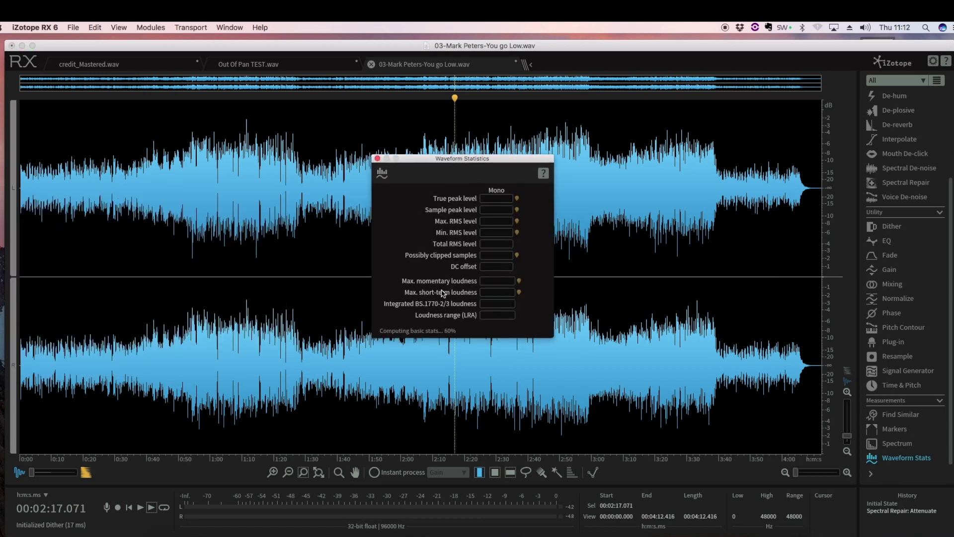
left_click(316, 216)
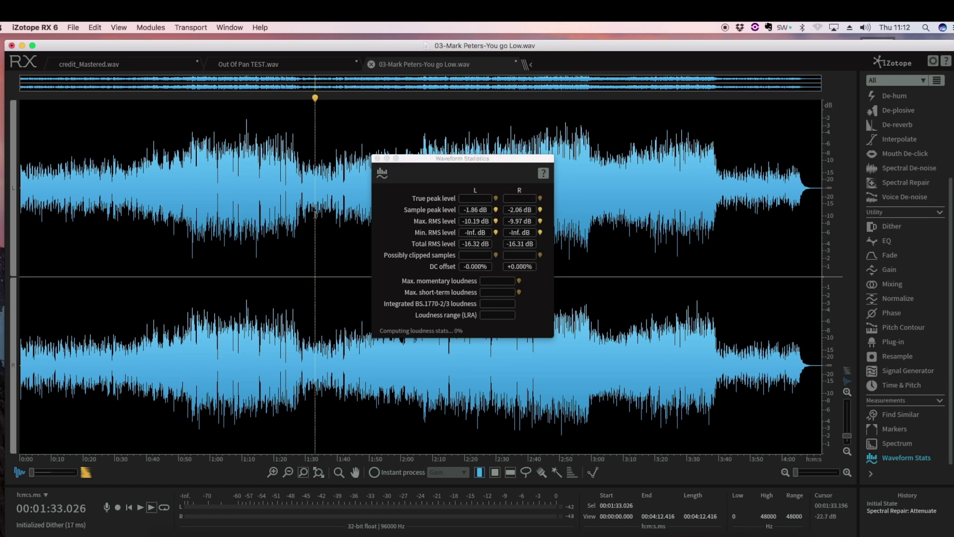
double_click(316, 217)
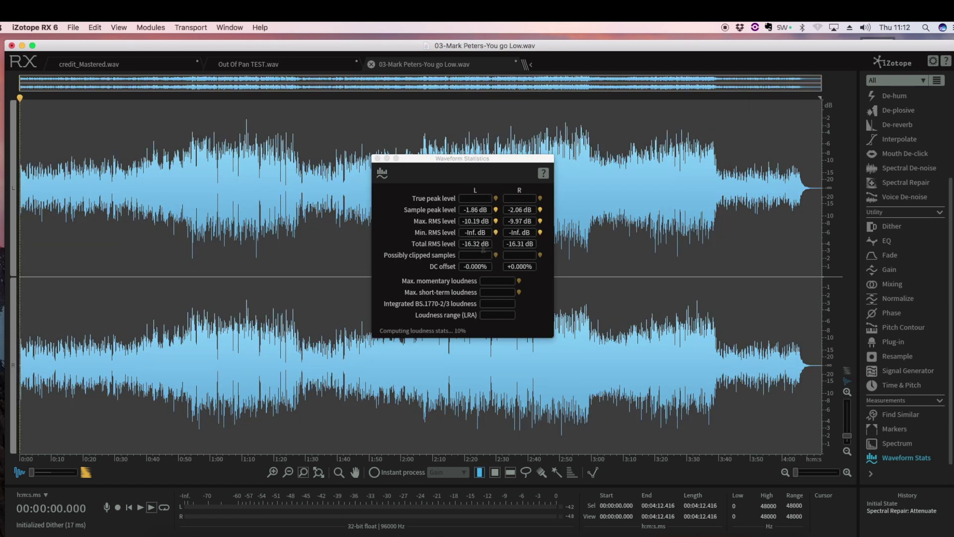
- Examine waveform statistics for all of credit_Mastered.wav and for its 1:12.001 to 1:22.004 region, and close the statistics
left_click(112, 65)
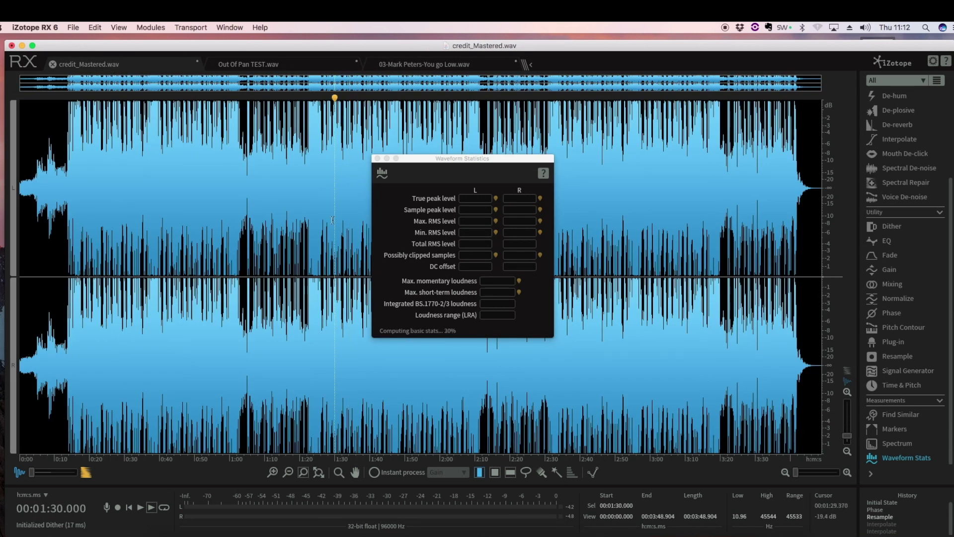
double_click(330, 228)
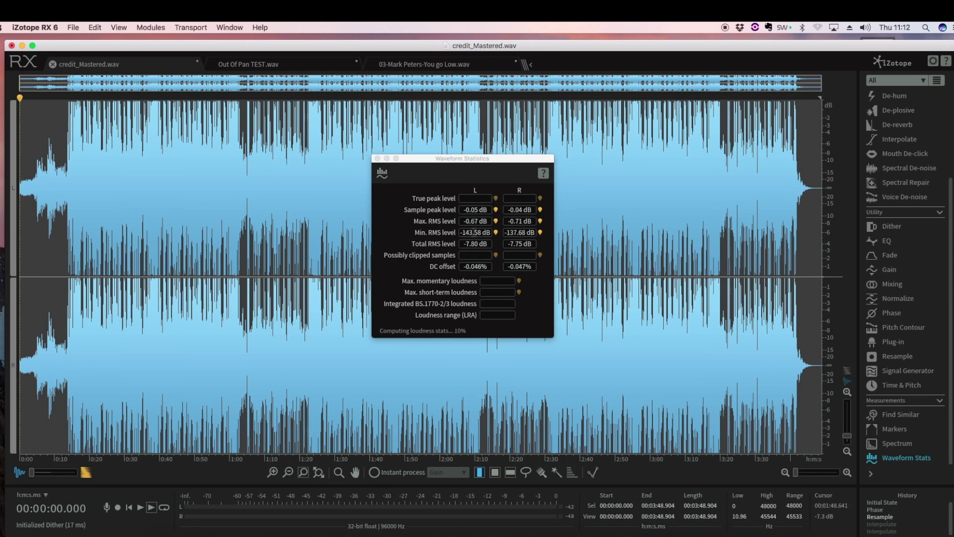
left_click(330, 271)
left_click_drag(272, 273, 307, 273)
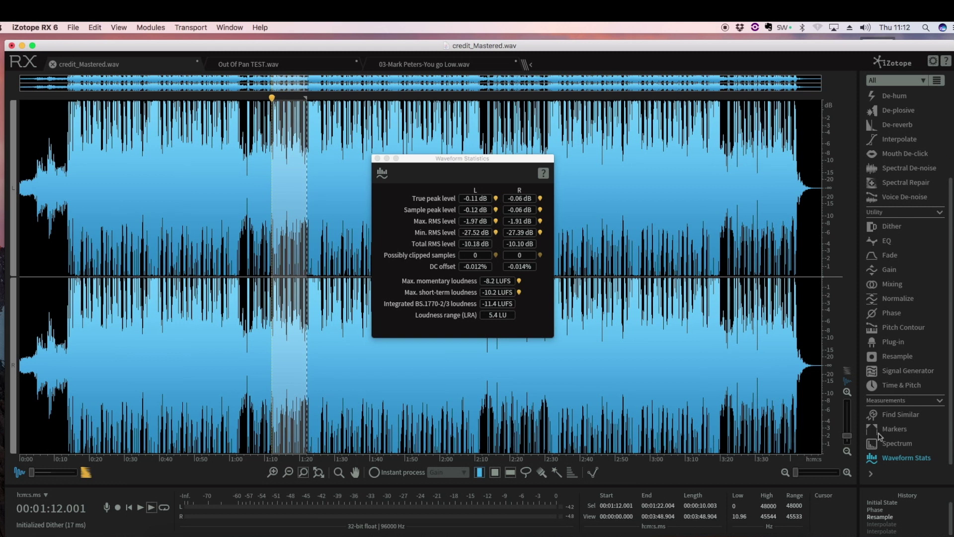
left_click_drag(949, 440, 950, 406)
left_click(377, 158)
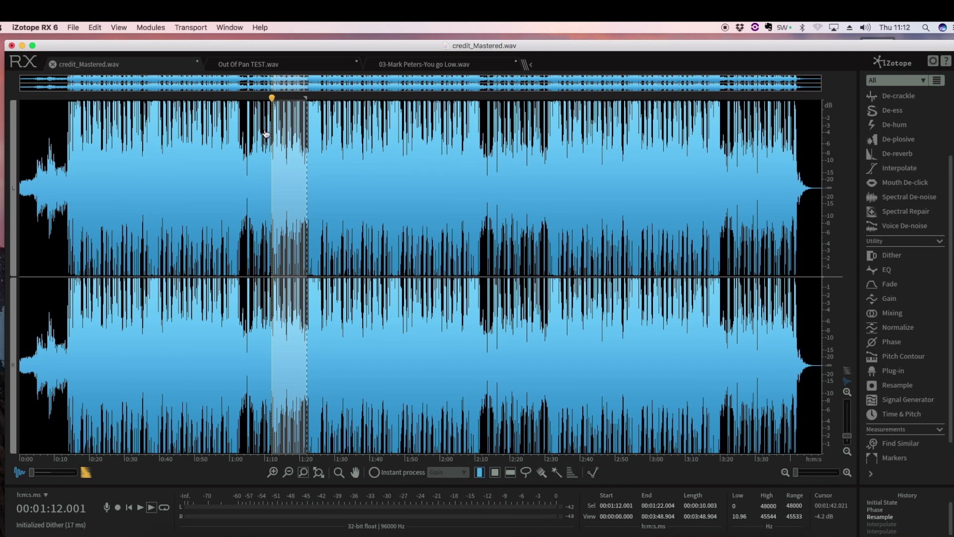
- Select about 6 seconds of credit_Mastered.wav, from 2:10.000 to 2:15.971, with the surrounding section magnified
left_click(190, 28)
left_click(229, 27)
left_click(172, 204)
left_click_drag(121, 204, 178, 210)
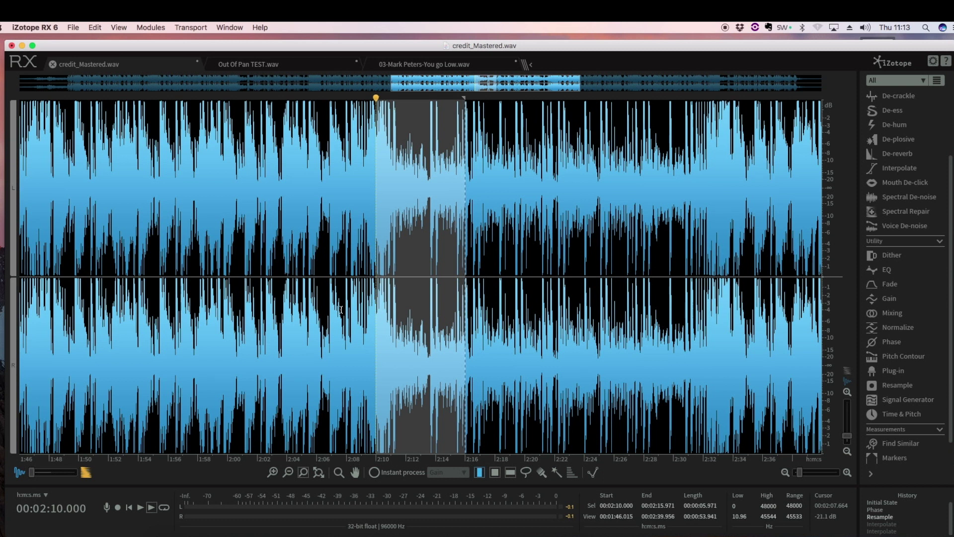
- Switch to Out Of Pan TEST.wav, review the transport commands, and show the file's full length
left_click(388, 67)
left_click(286, 65)
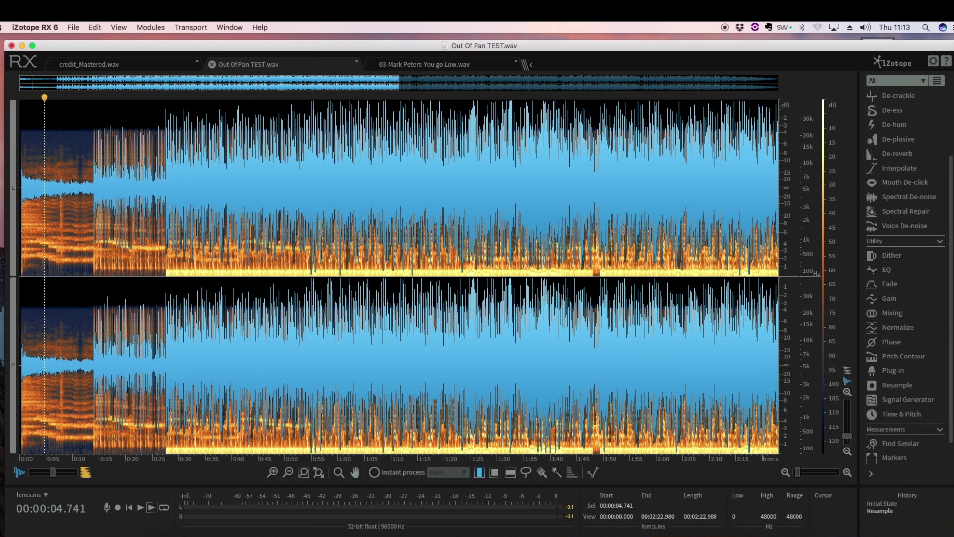
left_click_drag(952, 264, 951, 176)
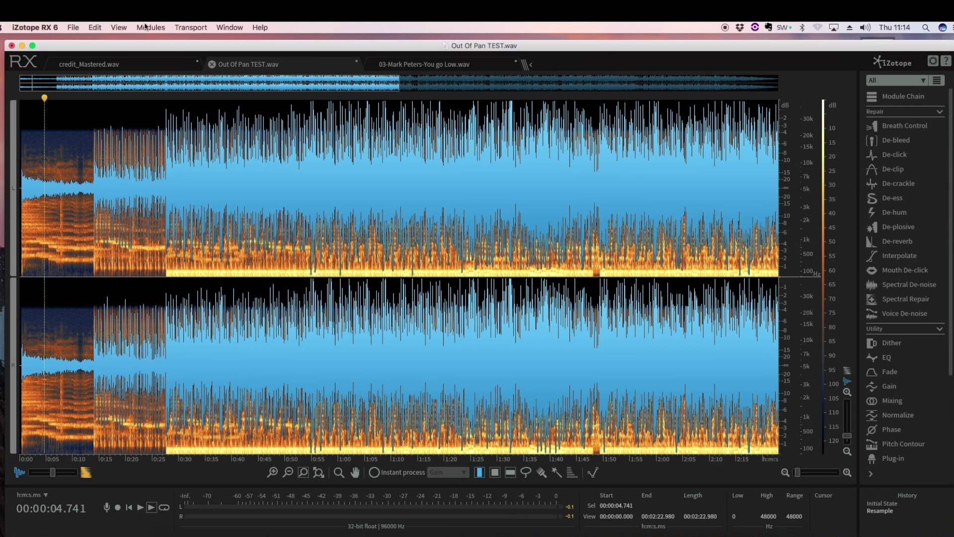
left_click(162, 28)
mouse_move(177, 30)
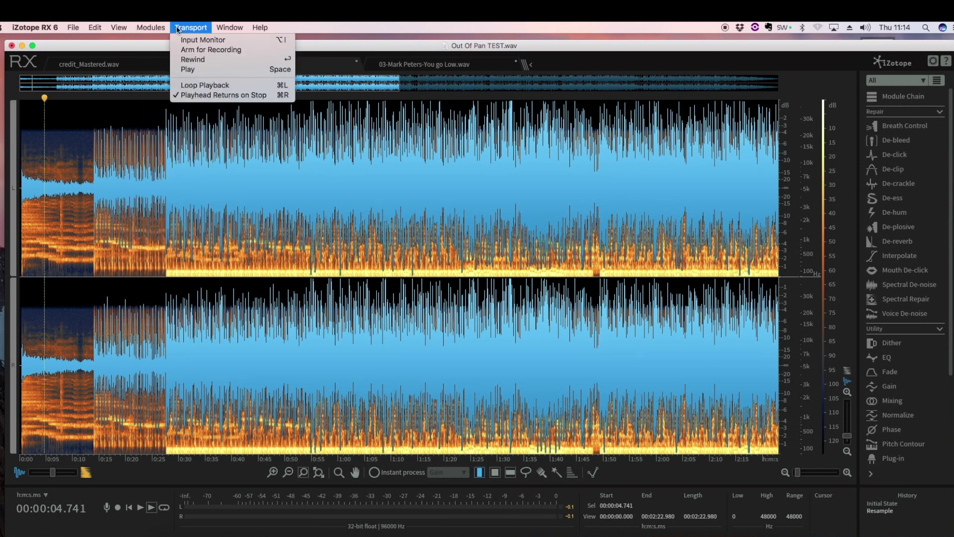
left_click(351, 212)
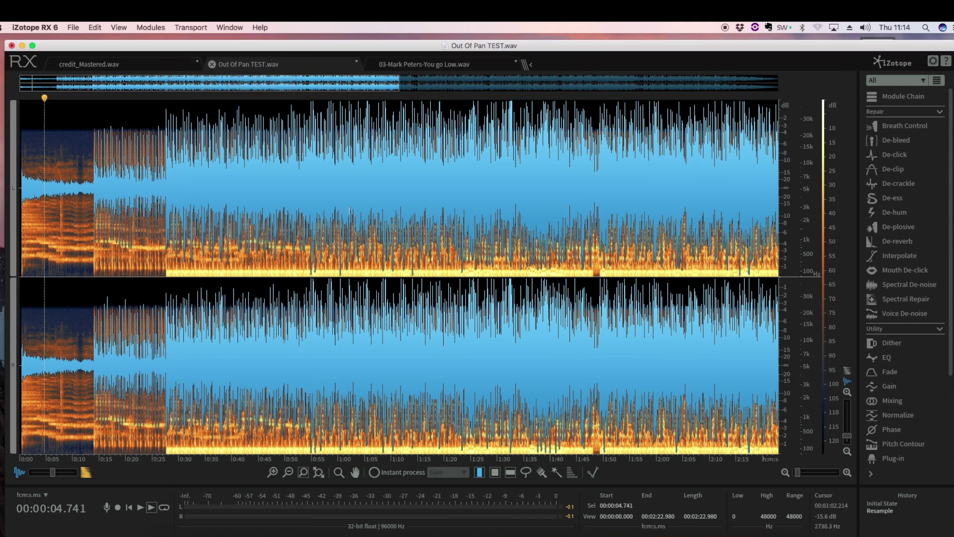
left_click_drag(796, 478, 794, 477)
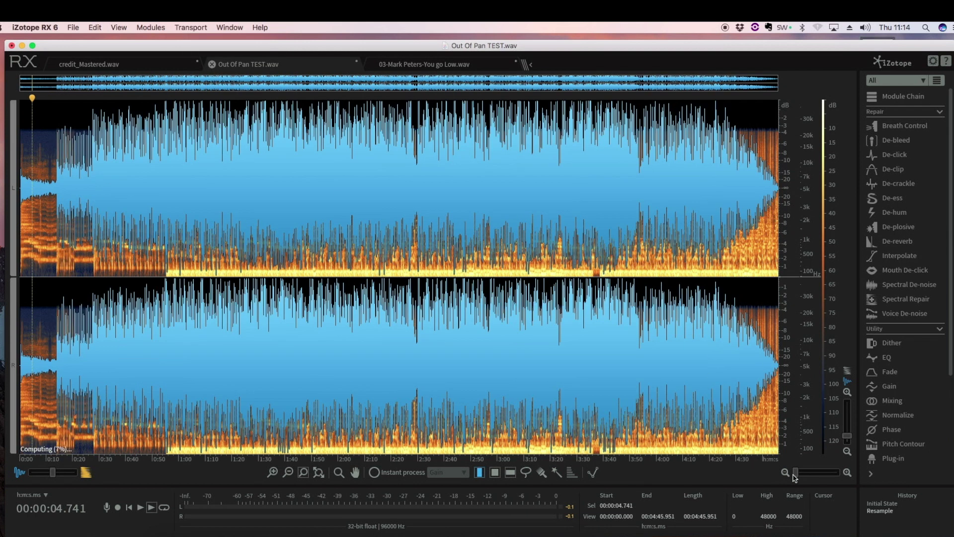